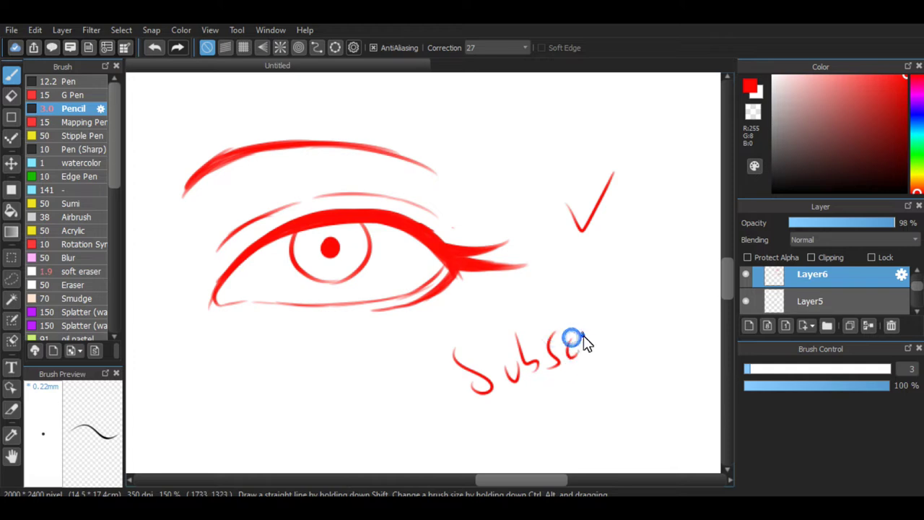
Step: Continue the red handwritten word starting with "Subsc" below and beside the eye drawing with the Pencil
mouse_move(635, 320)
left_mouse_down()
mouse_move(642, 311)
mouse_move(648, 321)
left_mouse_up()
left_click(655, 321)
left_click_drag(627, 250, 643, 302)
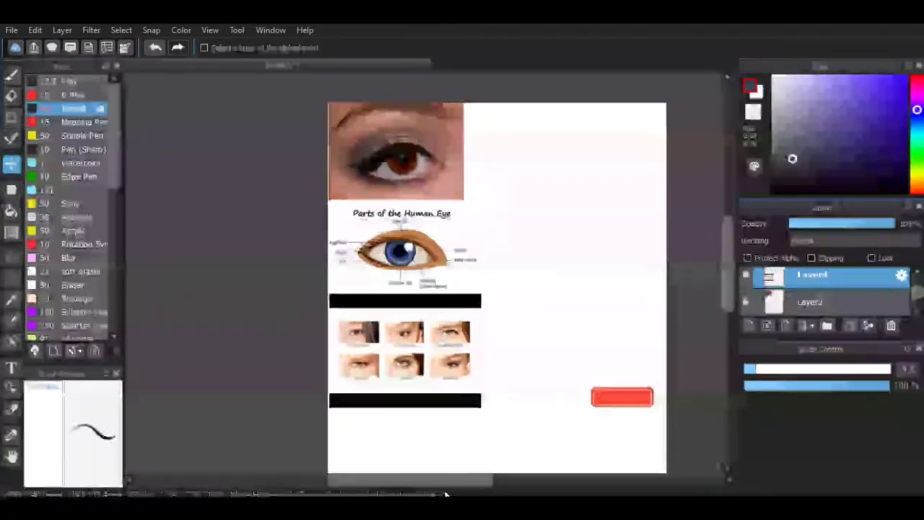
Step: Set the Pencil size to 2.1 and add a new layer above the reference images
left_click_drag(446, 482, 459, 482)
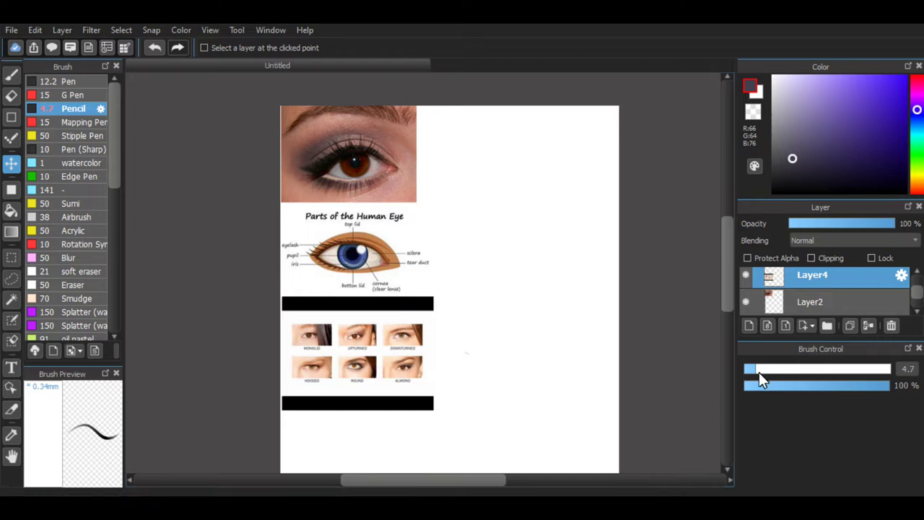
left_click_drag(752, 372, 749, 372)
left_click(751, 325)
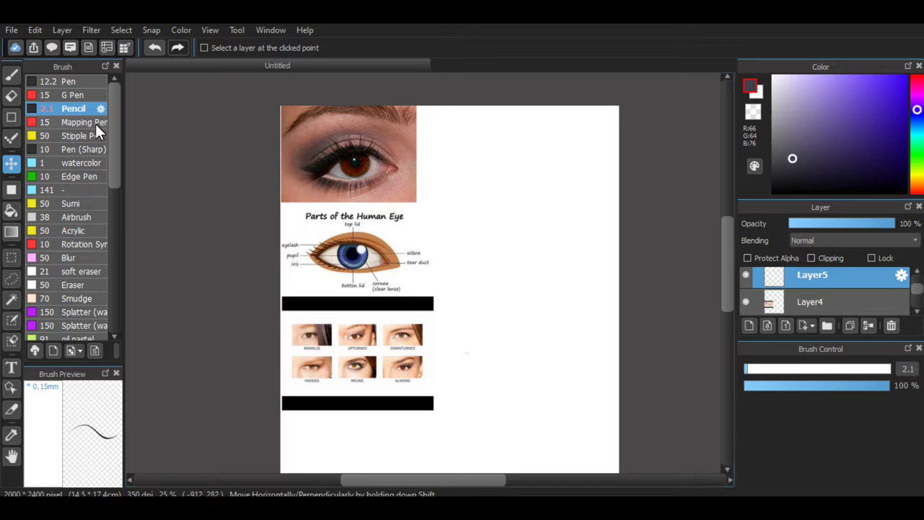
left_click_drag(729, 285, 726, 276)
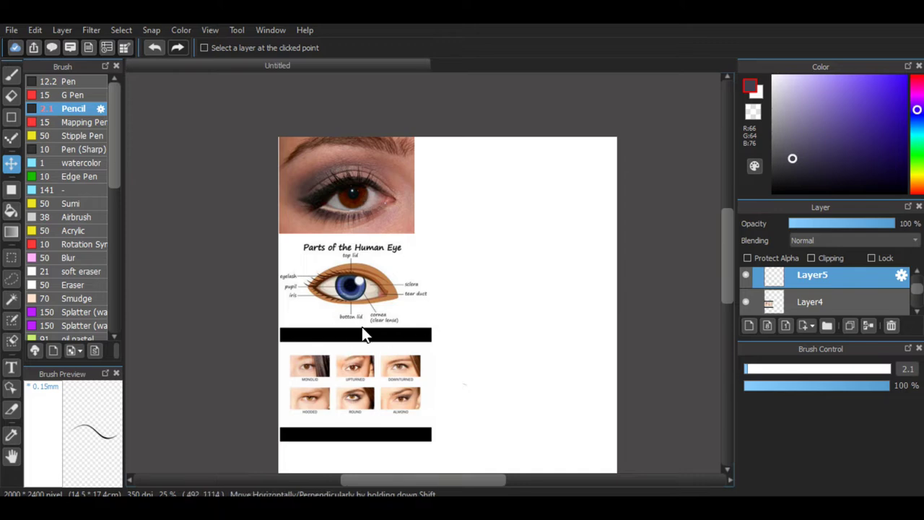
left_click_drag(728, 243, 728, 243)
left_click(743, 278)
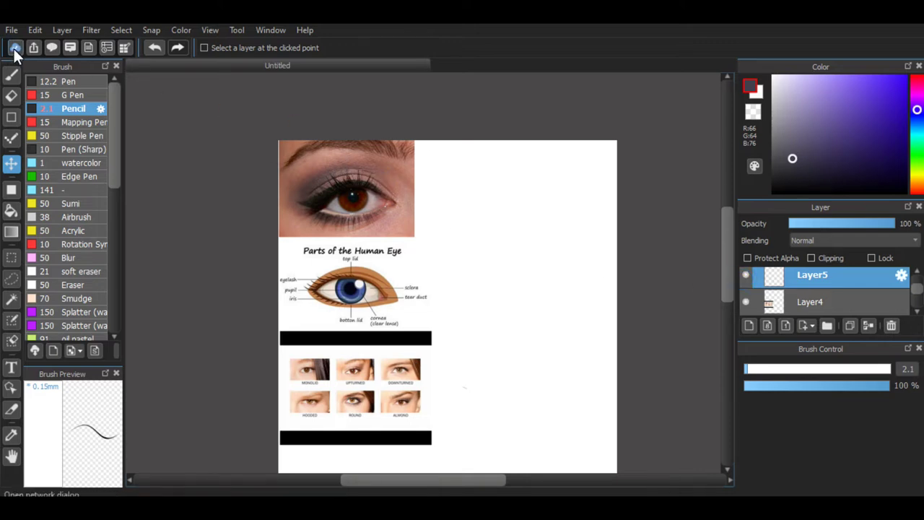
Step: Draw an arrow pointing towards the eye photo and handwrite "life" above it with the Pencil
left_click(10, 73)
left_click_drag(502, 171, 458, 188)
left_click_drag(495, 153, 502, 159)
mouse_move(501, 149)
left_mouse_down()
mouse_move(510, 167)
mouse_move(525, 164)
left_mouse_up()
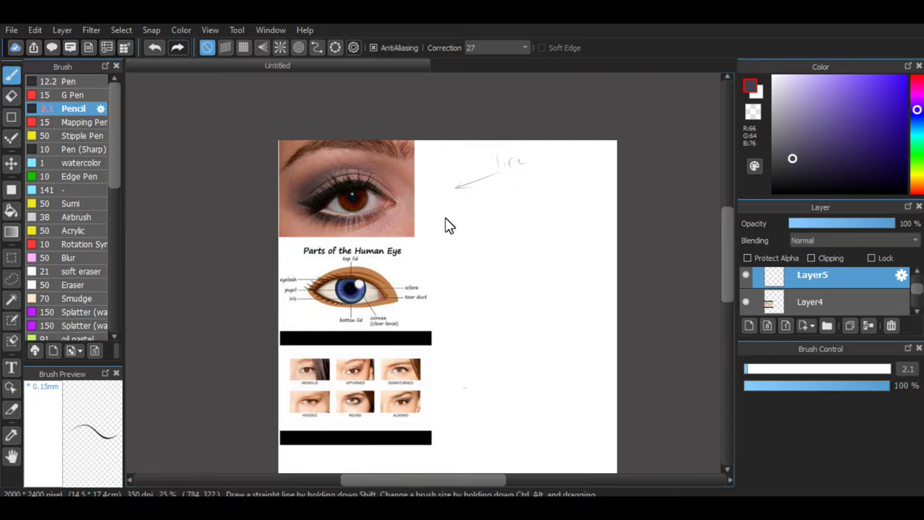
Step: Set the Pencil size to 4.7 and sketch a small eye with brow, lid crease and iris below the arrow
scroll(416, 203, "up", 1)
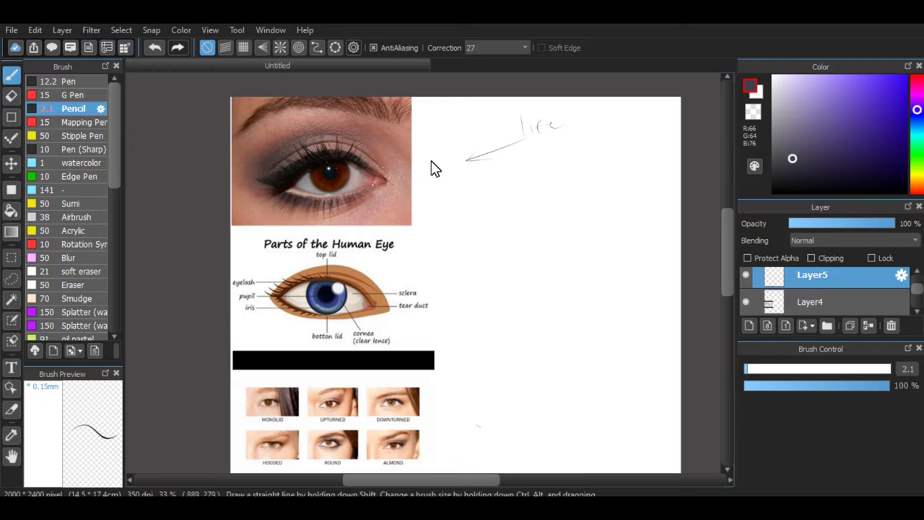
key("ctrl+minus")
key("ctrl+plus")
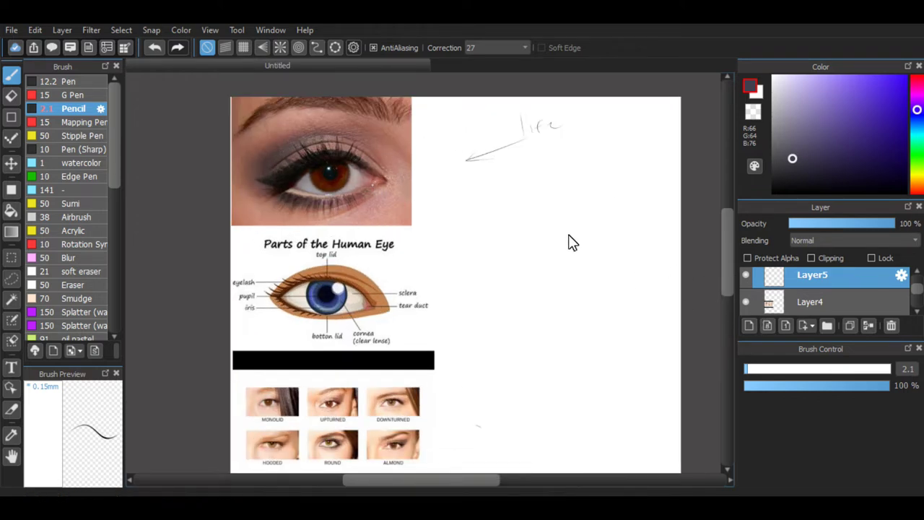
left_click_drag(750, 370, 756, 369)
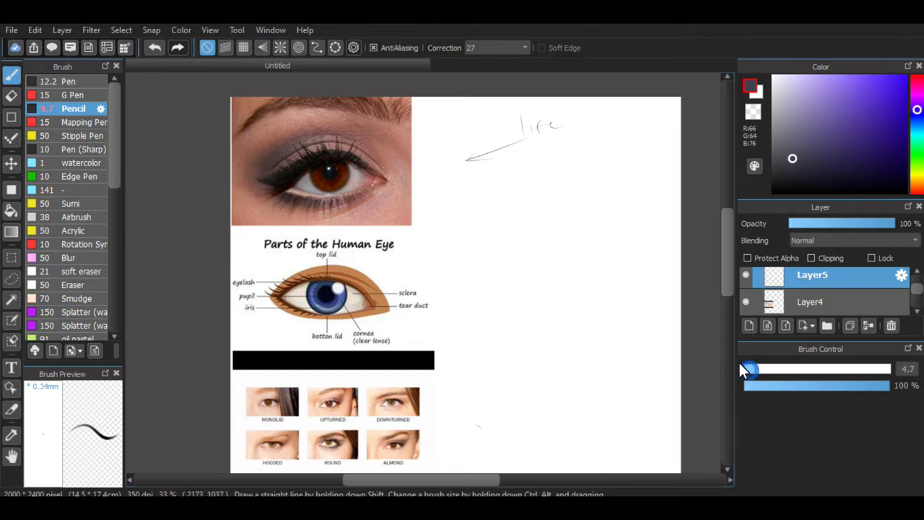
mouse_move(503, 219)
left_mouse_down()
mouse_move(553, 220)
mouse_move(535, 232)
mouse_move(541, 219)
mouse_move(512, 200)
mouse_move(549, 196)
left_mouse_up()
key("ctrl+z")
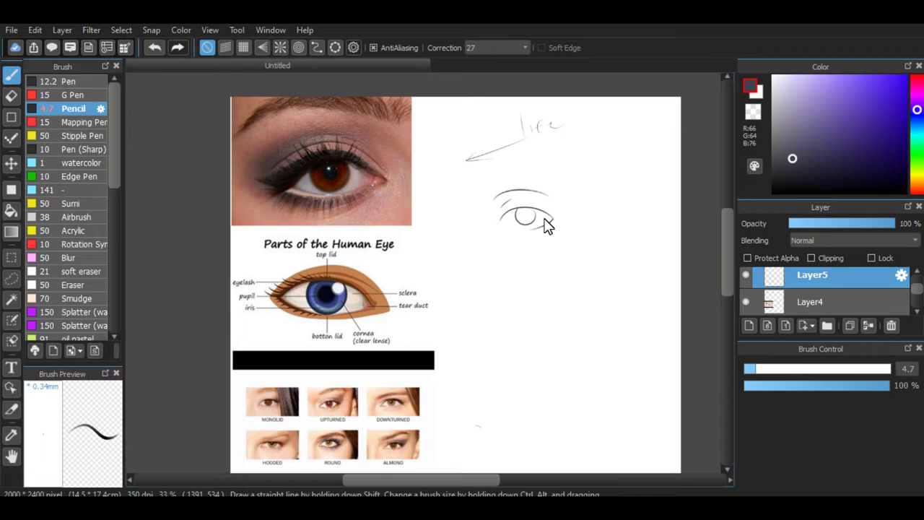
Step: Redraw the sketched eye's upper lid as a firmer curve running to the outer corner, undoing the unwanted strokes
scroll(546, 225, "down", 1)
scroll(547, 223, "up", 2)
left_click(543, 189)
key("ctrl+z")
mouse_move(544, 187)
left_mouse_down()
mouse_move(596, 171)
mouse_move(546, 186)
mouse_move(575, 169)
mouse_move(594, 177)
mouse_move(549, 185)
mouse_move(578, 169)
mouse_move(601, 176)
mouse_move(547, 182)
mouse_move(602, 179)
mouse_move(584, 180)
mouse_move(595, 173)
mouse_move(616, 187)
mouse_move(582, 174)
mouse_move(612, 191)
left_mouse_up()
key("ctrl+z")
key("ctrl+z")
key("ctrl+z")
key("ctrl+z")
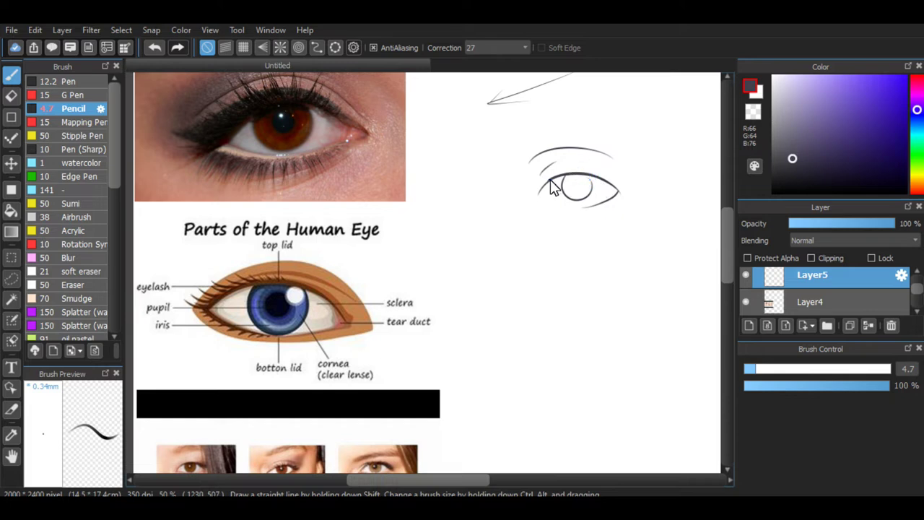
key("ctrl+minus")
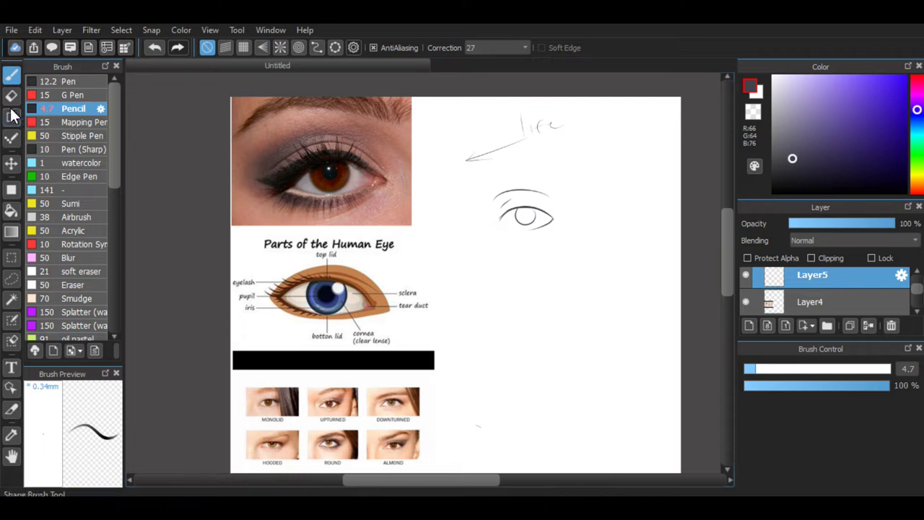
Step: Try to draw a fold line above the sketched eye's upper lid, and undo the strokes
scroll(513, 189, "up", 1)
scroll(511, 246, "down", 1)
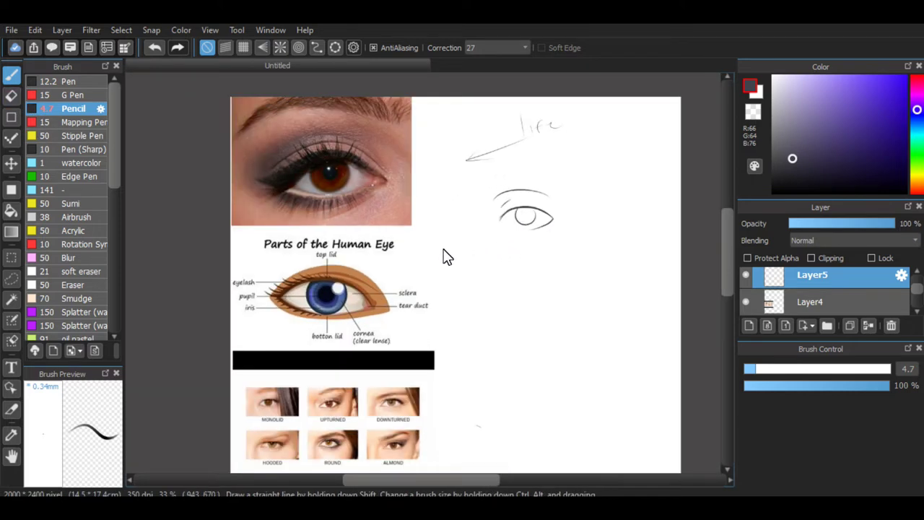
scroll(443, 257, "up", 1)
scroll(444, 258, "down", 1)
left_click_drag(507, 206, 562, 217)
key("ctrl+z")
left_click_drag(516, 195, 549, 197)
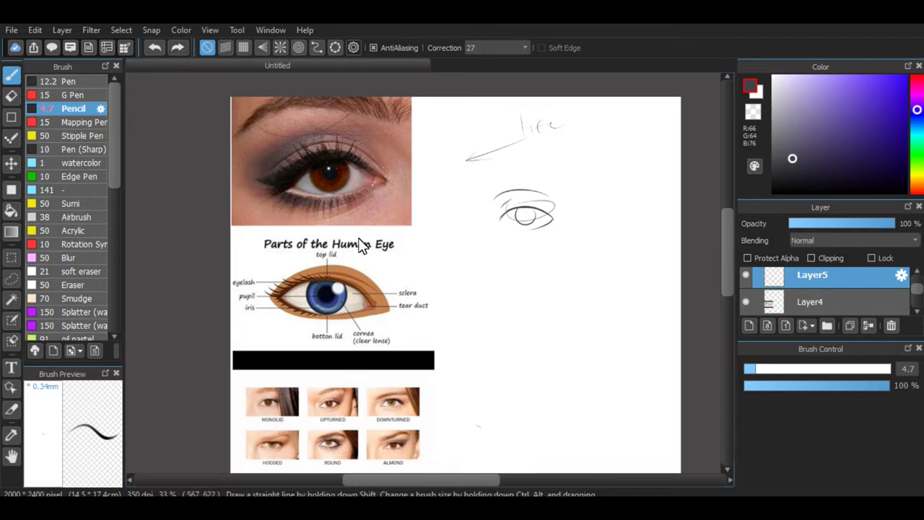
key("ctrl+z")
Step: Draw eyelash strokes extending outward from the outer corner of the sketched eye
scroll(549, 199, "up", 1)
mouse_move(587, 178)
left_mouse_down()
mouse_move(643, 185)
mouse_move(631, 190)
left_mouse_up()
key("ctrl+z")
scroll(571, 216, "down", 1)
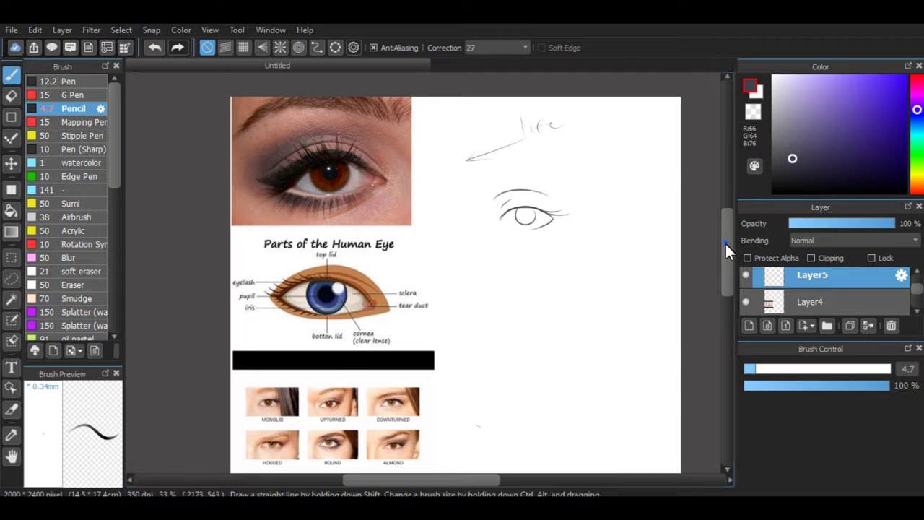
Step: Mark the UPTURNED eye in the eye-shape reference chart, and undo the marks
scroll(725, 242, "down", 1)
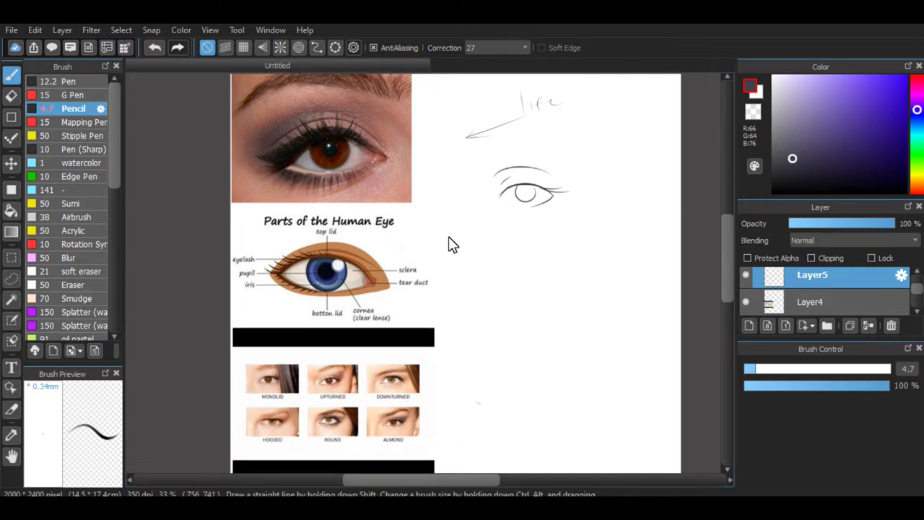
scroll(714, 234, "down", 2)
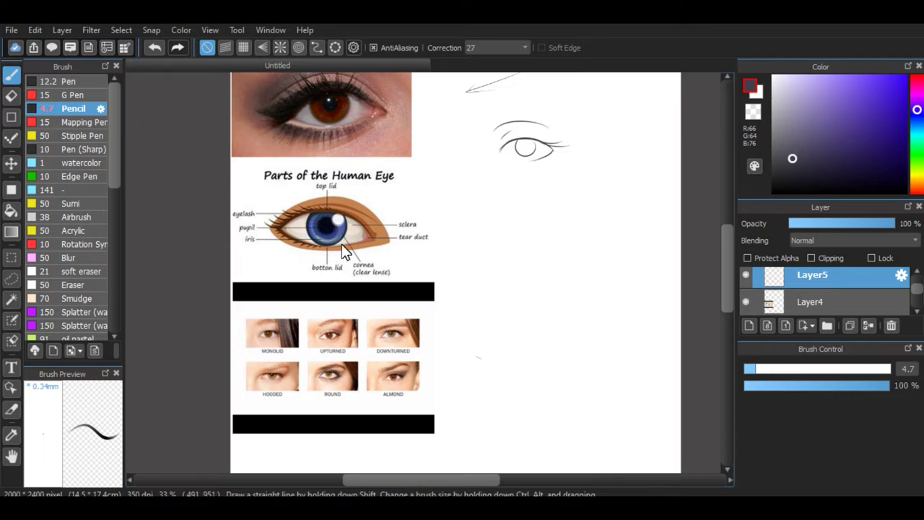
left_click_drag(729, 263, 727, 289)
scroll(567, 311, "up", 1)
left_click_drag(441, 480, 409, 480)
scroll(285, 344, "up", 1)
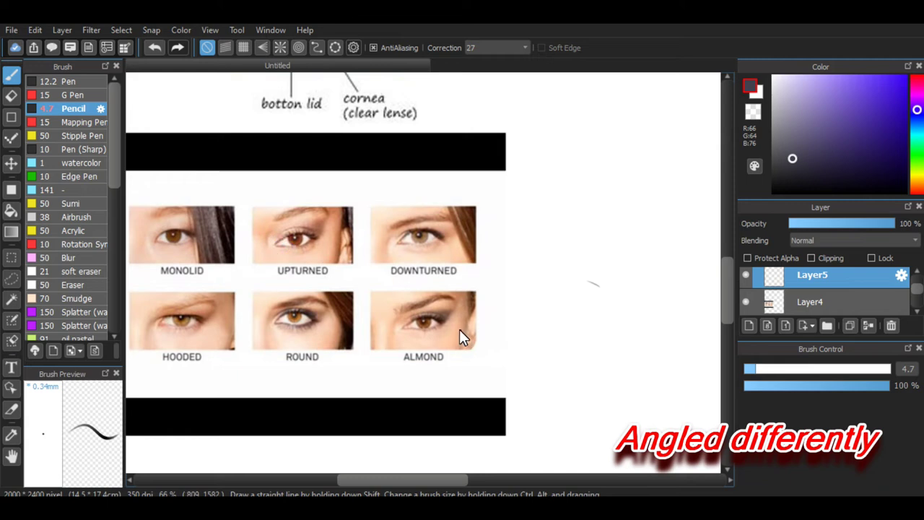
left_click_drag(289, 237, 311, 237)
key("ctrl+z")
key("ctrl+z")
key("ctrl+z")
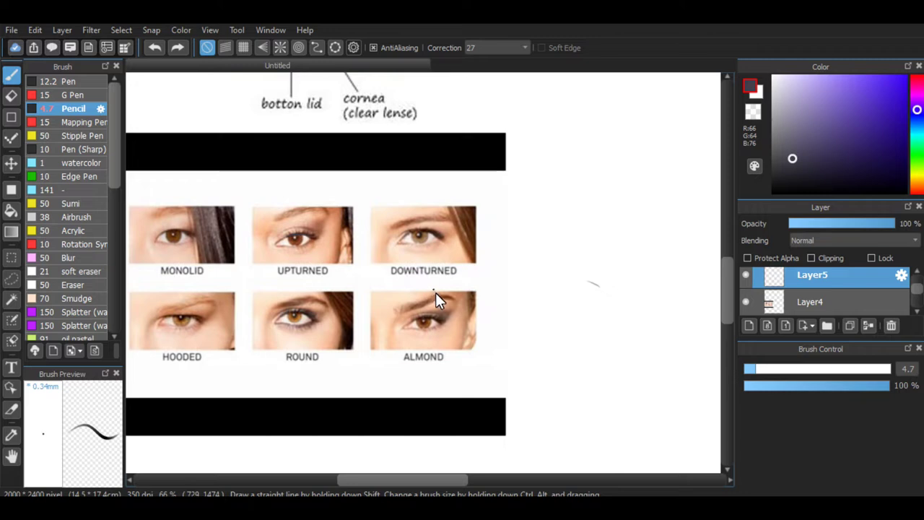
Step: Circle the ALMOND eye in the eye-shape reference chart, and undo the circle
mouse_move(436, 293)
left_mouse_down()
mouse_move(397, 329)
mouse_move(453, 317)
mouse_move(400, 307)
mouse_move(439, 317)
left_mouse_up()
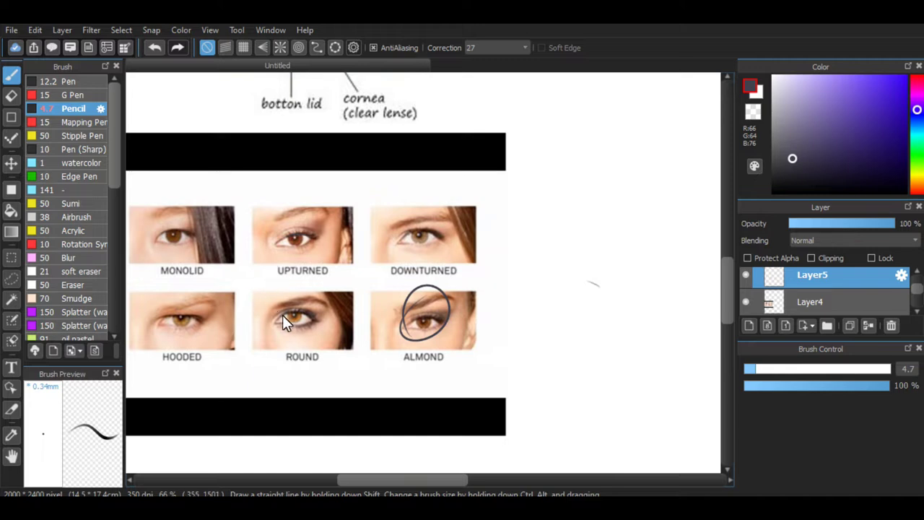
key("ctrl+minus")
key("ctrl+minus")
key("ctrl+z")
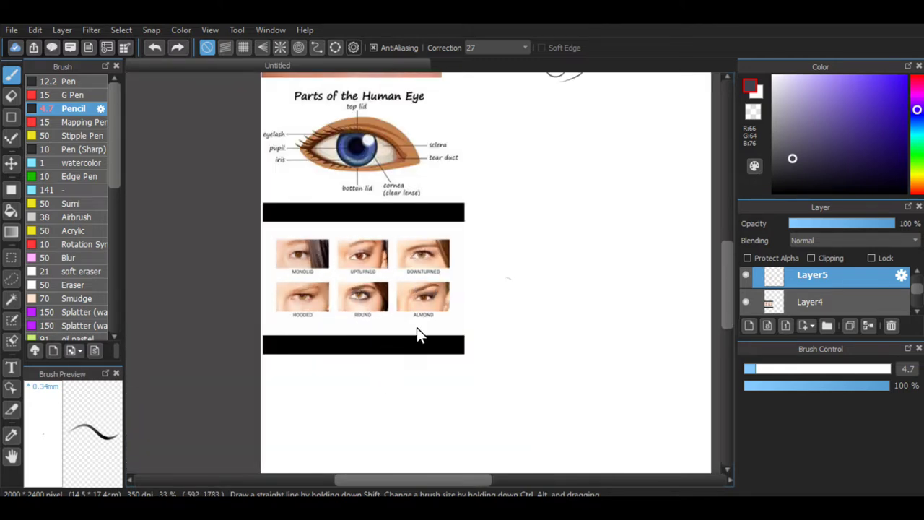
Step: Examine the eye shapes in the reference chart and compare them with the labelled diagram and the sketched eye
key("ctrl+plus")
key("ctrl+plus")
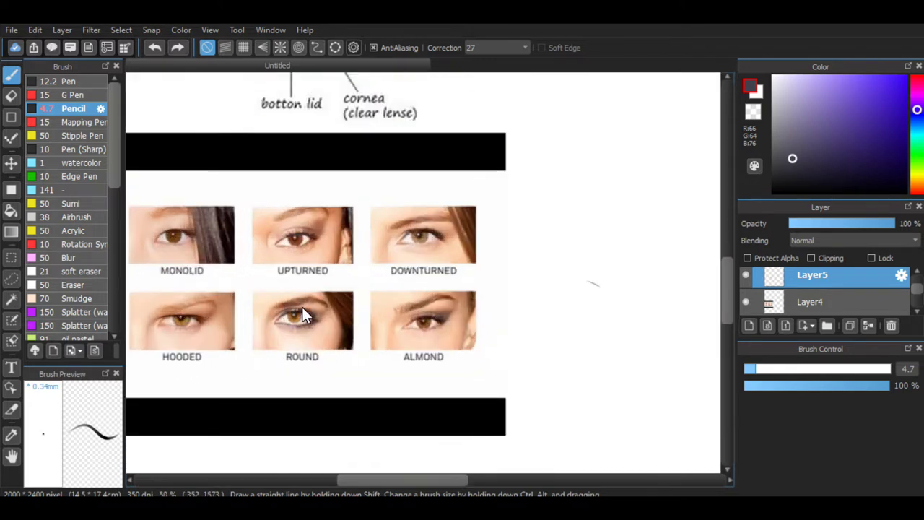
key("ctrl+minus")
left_click_drag(410, 480, 435, 480)
key("ctrl+minus")
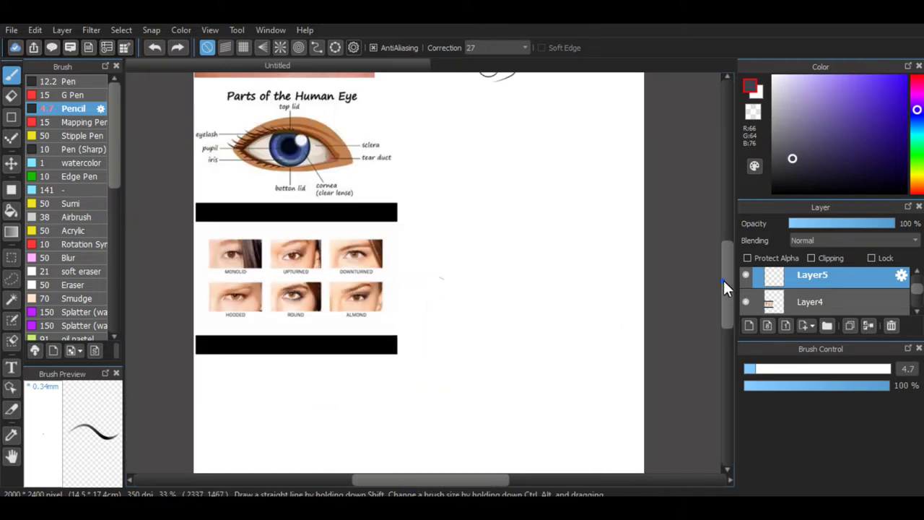
left_click_drag(724, 282, 722, 268)
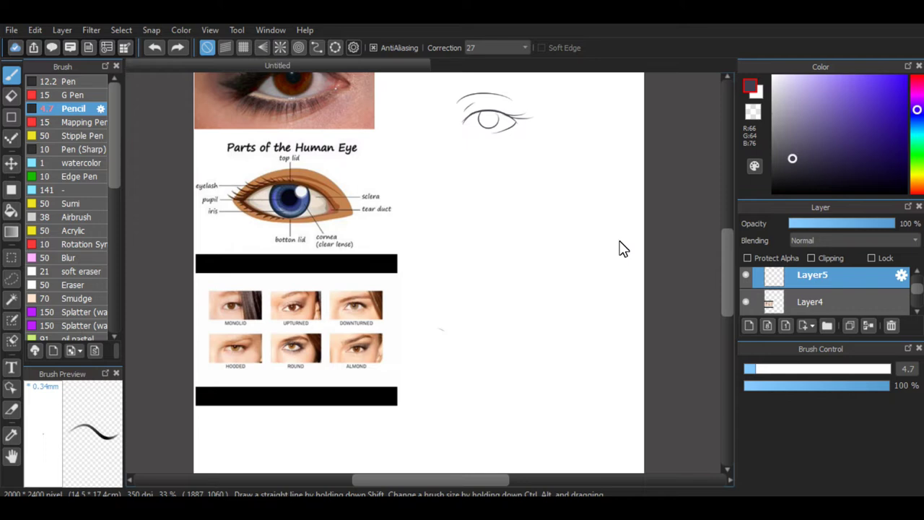
key("ctrl+plus")
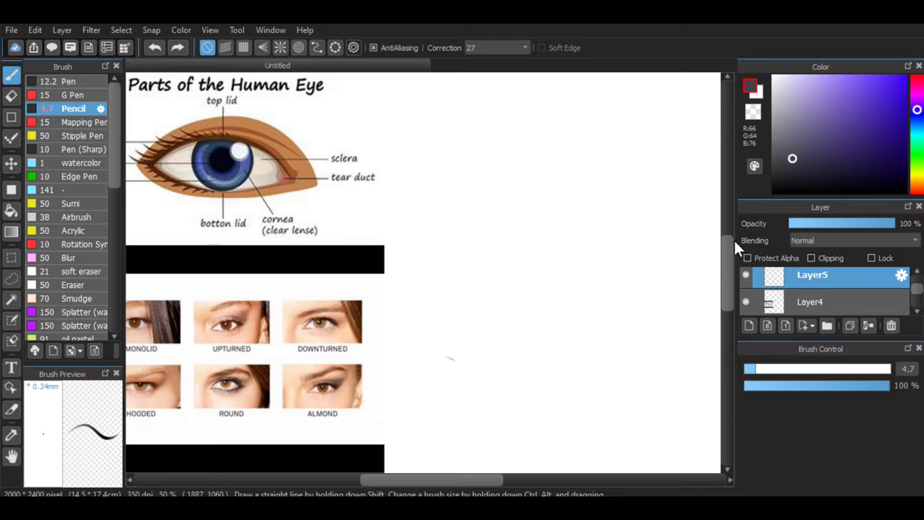
left_click_drag(729, 250, 727, 240)
key("ctrl+minus")
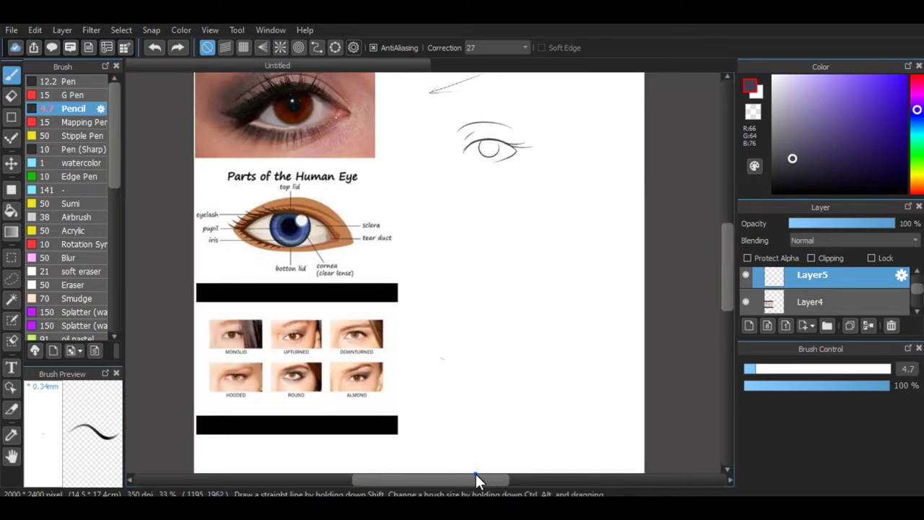
left_click_drag(478, 477, 490, 480)
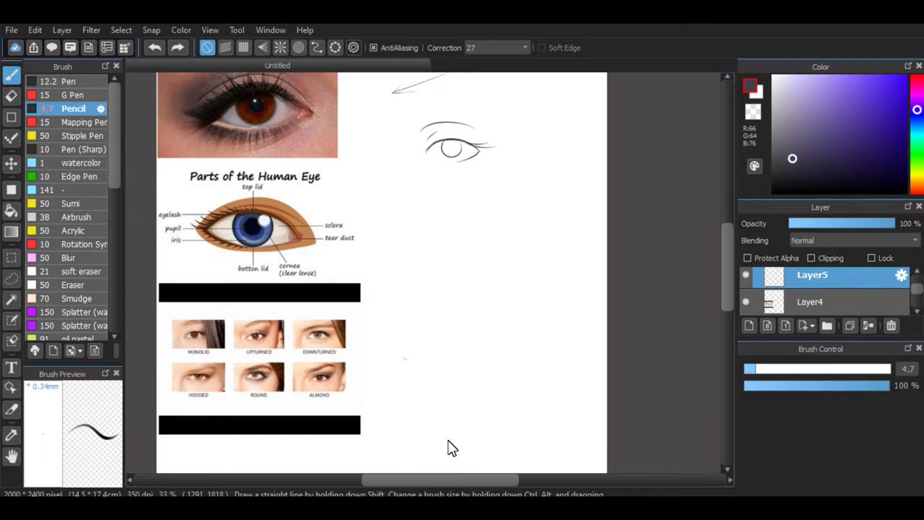
left_click_drag(727, 273, 723, 260)
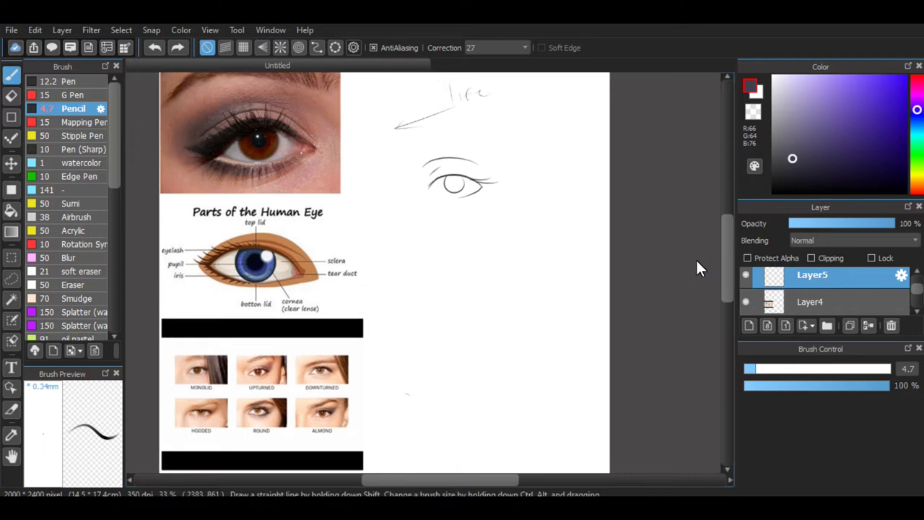
left_click_drag(727, 282, 728, 273)
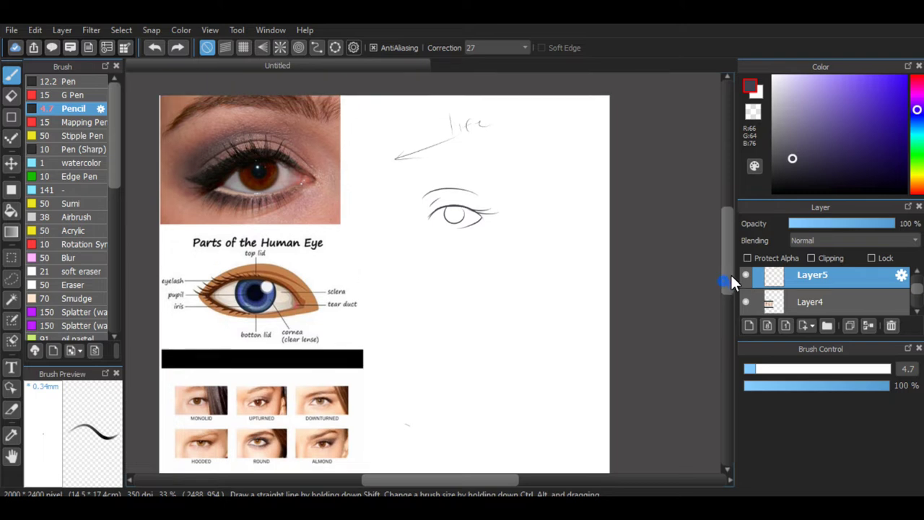
Step: Add another new layer above the eye sketch for drawing in the empty area below it
left_click(750, 326)
scroll(462, 340, "up", 1)
scroll(473, 343, "down", 1)
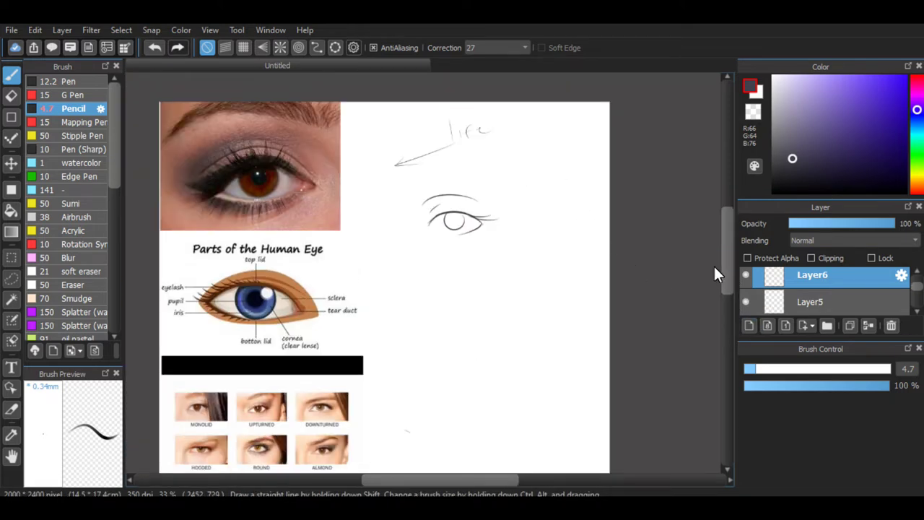
scroll(632, 289, "up", 1)
scroll(549, 354, "down", 1)
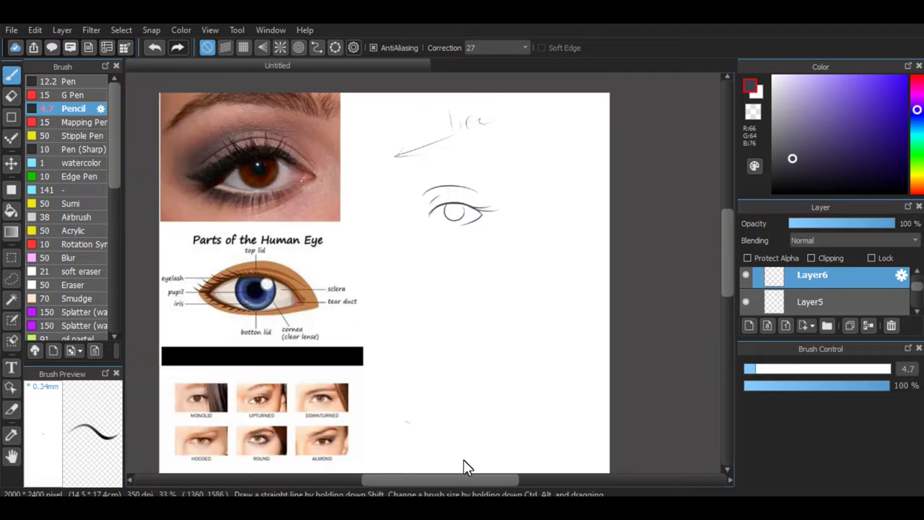
scroll(460, 482, "right", 1)
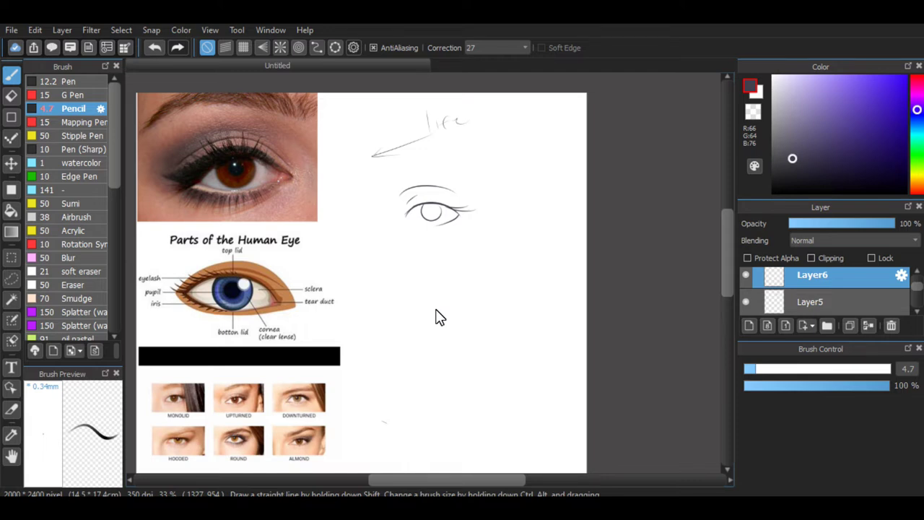
scroll(404, 289, "up", 1)
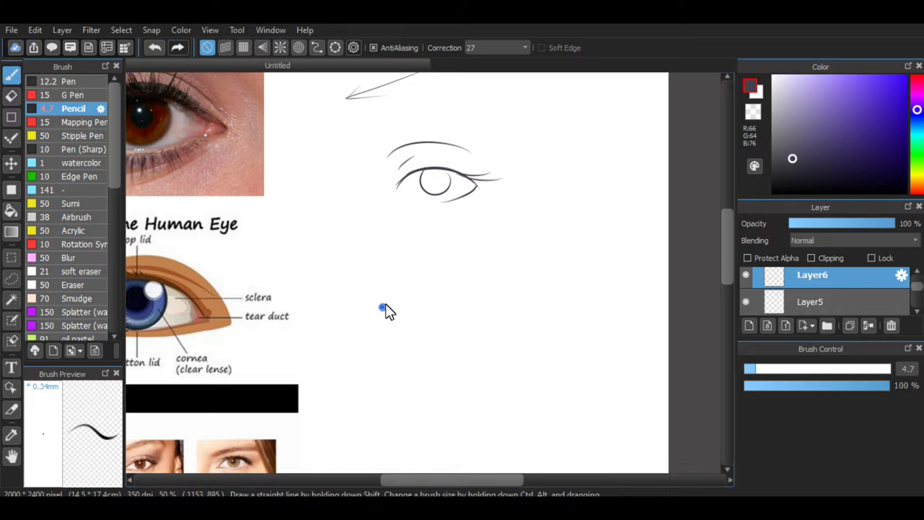
Step: Try to sketch the first outline strokes of a second eye below the existing one, and undo them
left_click_drag(380, 309, 453, 279)
key("ctrl+z")
key("ctrl+z")
key("ctrl+z")
key("ctrl+z")
key("ctrl+z")
Step: Sketch a slanted four-sided guide shape from straight strokes below the first eye, and toggle its layer's visibility off and on
mouse_move(370, 313)
left_mouse_down()
mouse_move(404, 283)
mouse_move(392, 290)
mouse_move(481, 293)
left_mouse_up()
mouse_move(374, 313)
left_mouse_down()
mouse_move(463, 308)
mouse_move(453, 311)
mouse_move(481, 288)
mouse_move(456, 311)
mouse_move(486, 289)
left_mouse_up()
key("ctrl+z")
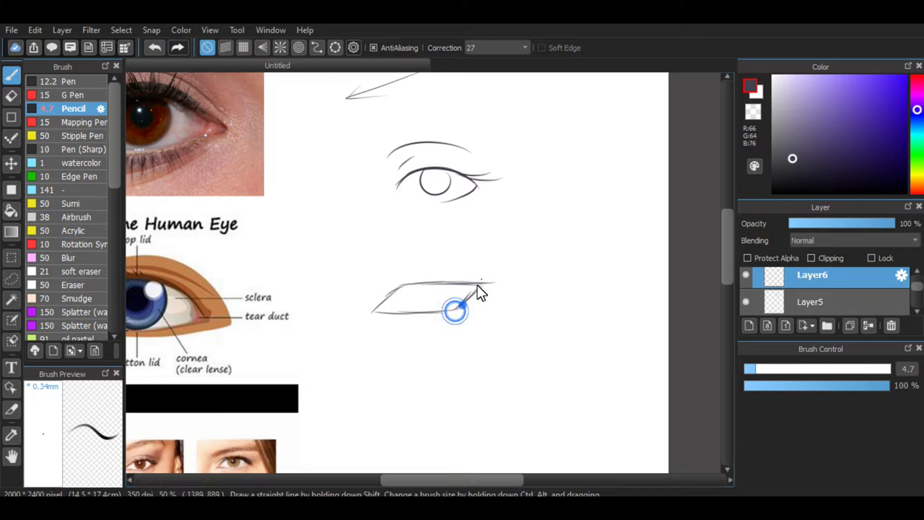
key("ctrl+minus")
key("ctrl+plus")
key("ctrl+plus")
left_click(741, 277)
left_click(742, 277)
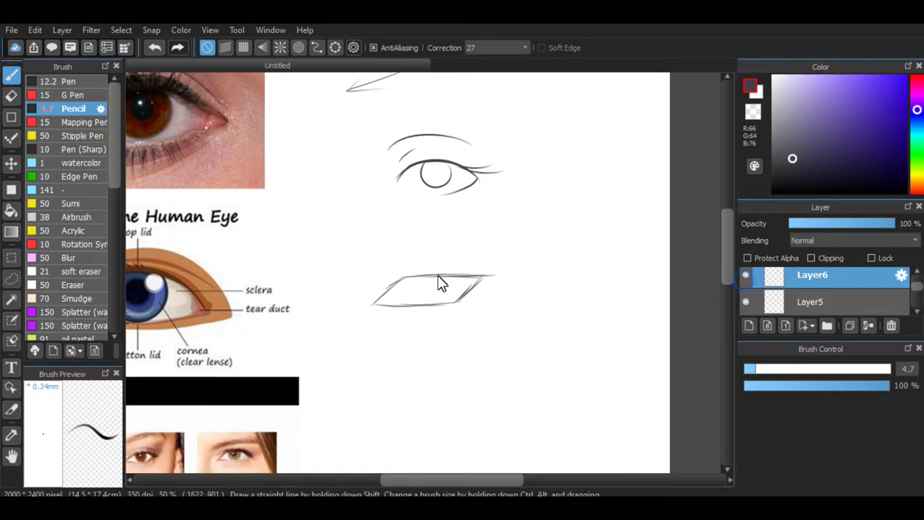
Step: Lower the guide layer's opacity to 98% and fade the guide shape with the soft eraser at size 93 and 21% opacity
key("ctrl+plus")
left_click_drag(363, 308, 392, 293)
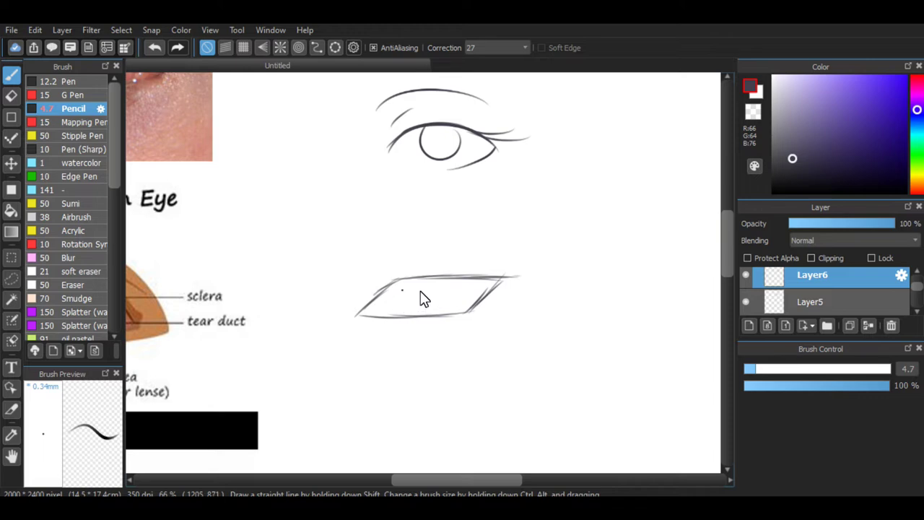
key("ctrl+minus")
left_click_drag(811, 224, 894, 224)
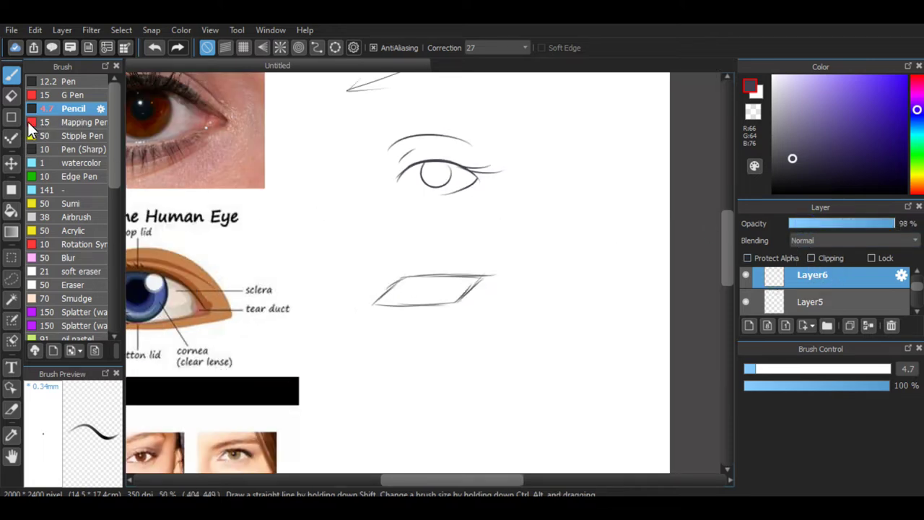
key("e")
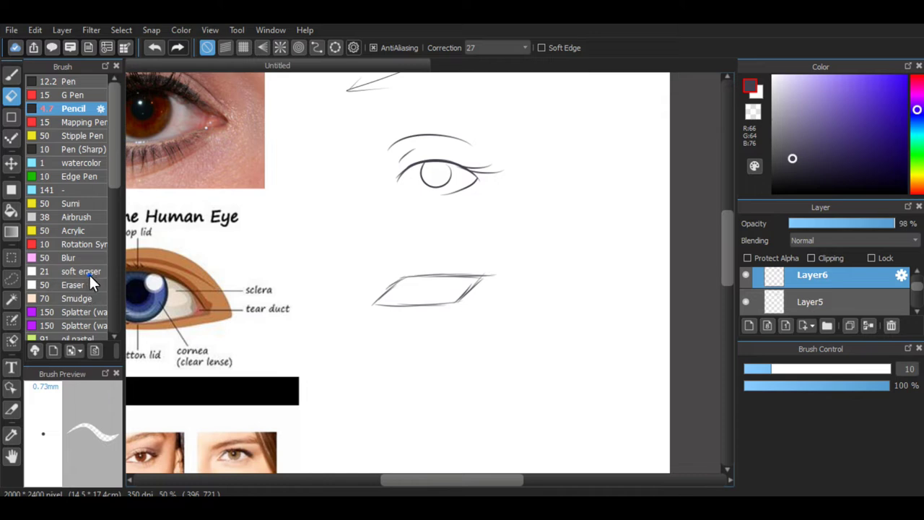
left_click(89, 273)
mouse_move(784, 386)
left_mouse_down()
mouse_move(775, 386)
mouse_move(871, 367)
left_mouse_up()
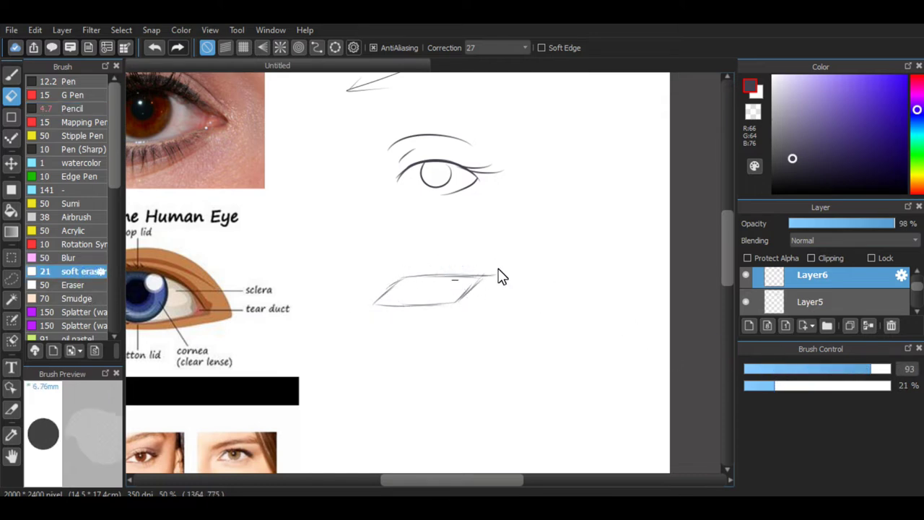
Step: Set the drawing colour to bright red (R255, G8, B0) and choose the Pencil brush at size 4.7
left_click_drag(914, 195, 916, 81)
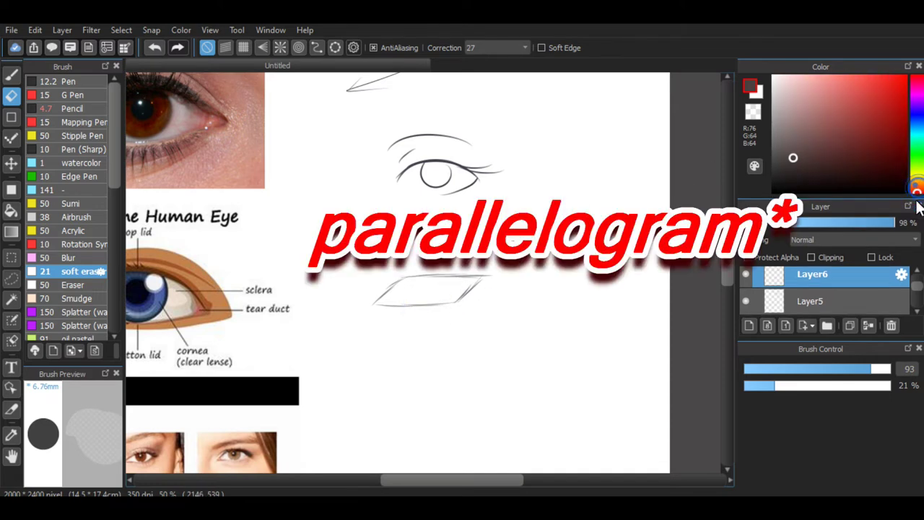
left_click(818, 368)
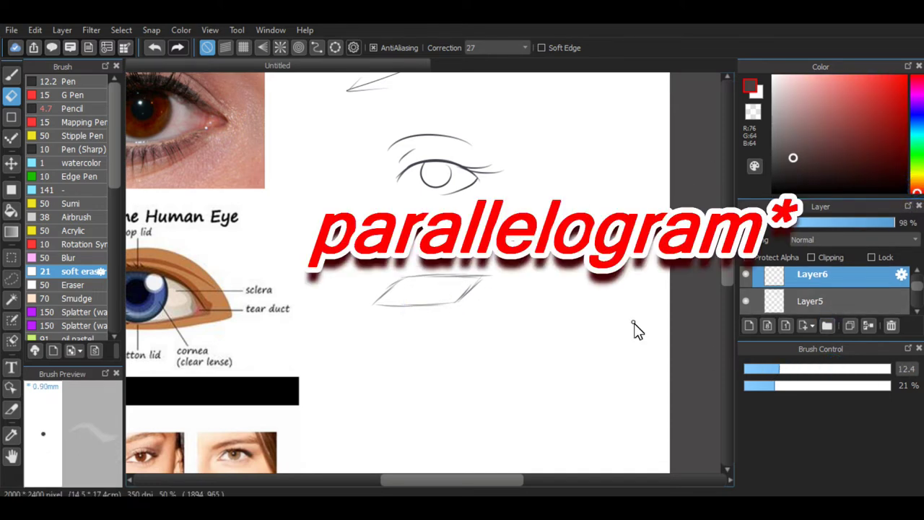
left_click(13, 71)
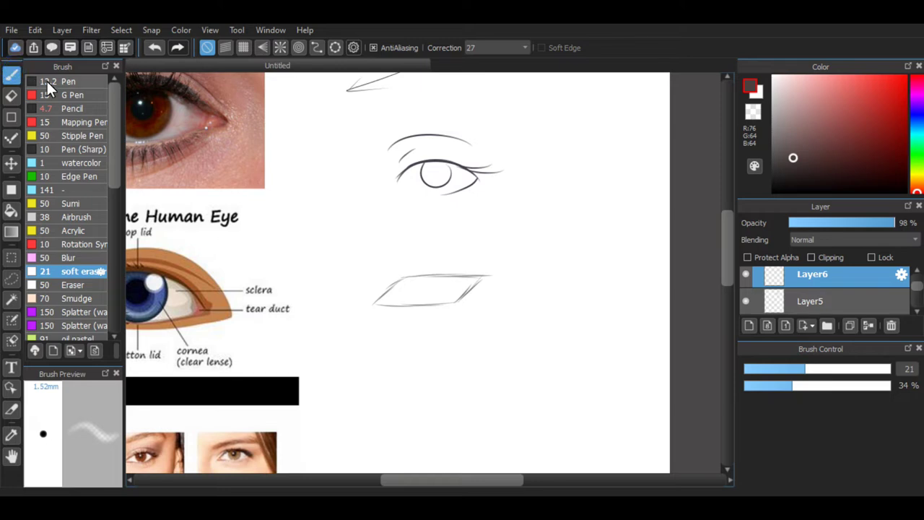
scroll(670, 325, "up", 1)
mouse_move(790, 368)
left_mouse_down()
mouse_move(749, 369)
mouse_move(893, 385)
left_mouse_up()
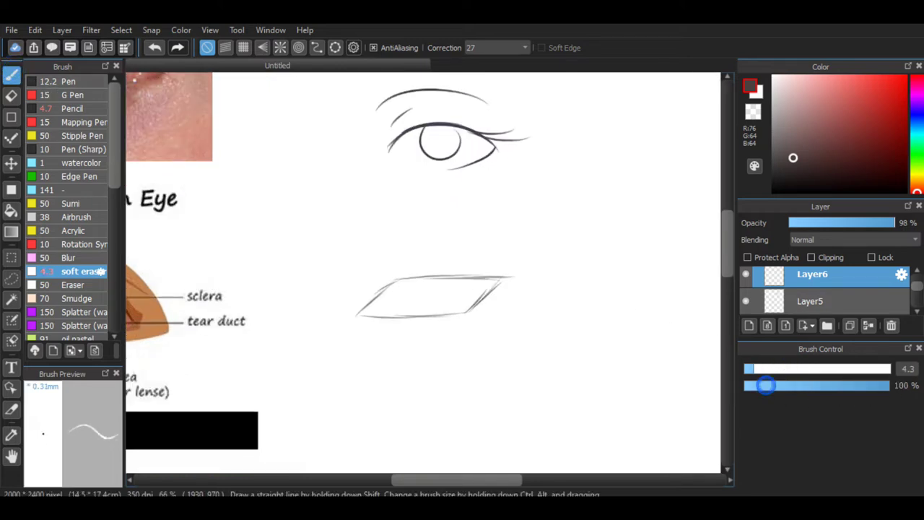
left_click(747, 372)
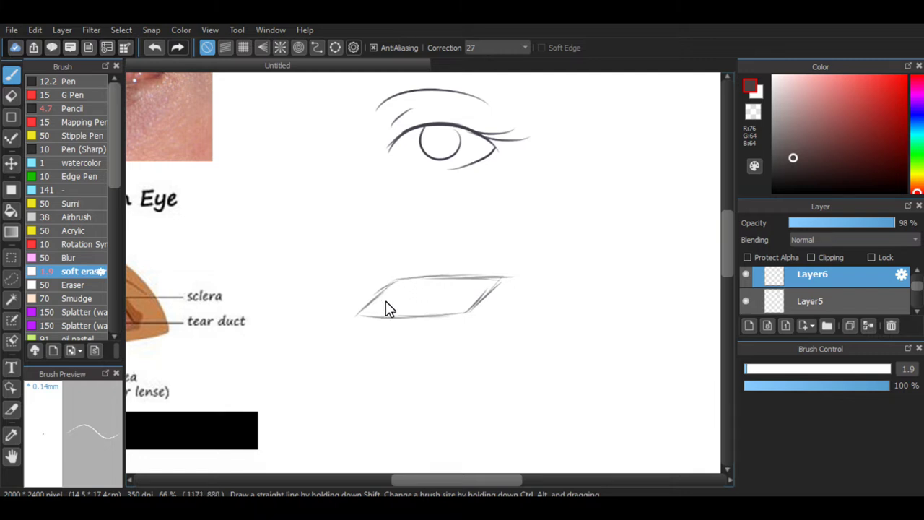
left_click(878, 166)
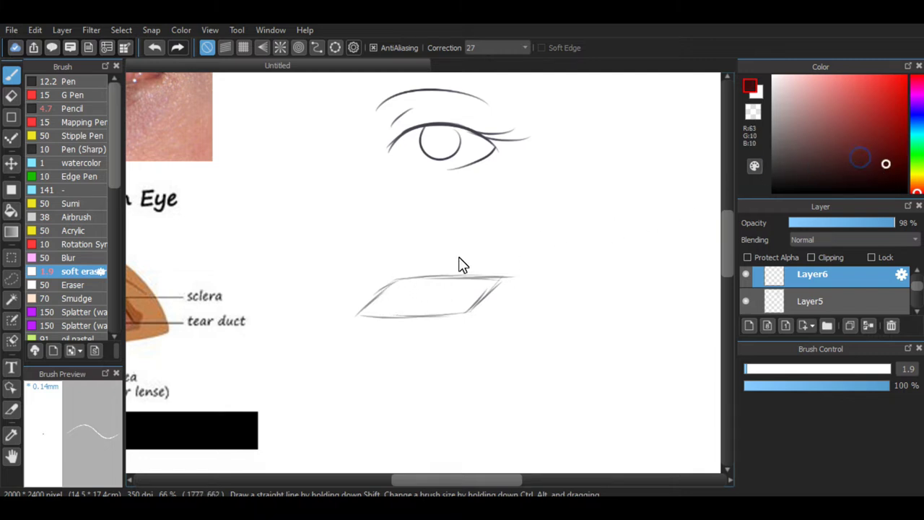
mouse_move(371, 302)
left_mouse_down()
mouse_move(377, 300)
mouse_move(371, 305)
left_mouse_up()
key("ctrl+z")
left_click_drag(856, 101, 909, 76)
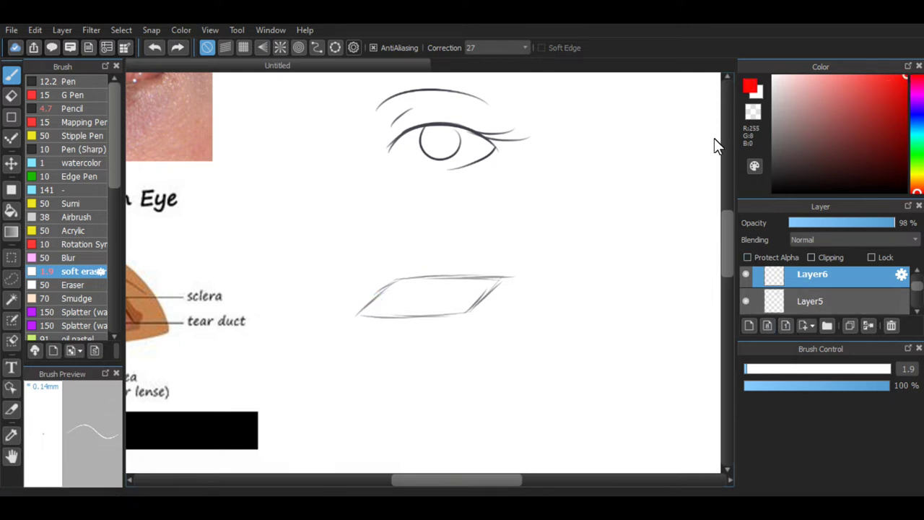
left_click(72, 108)
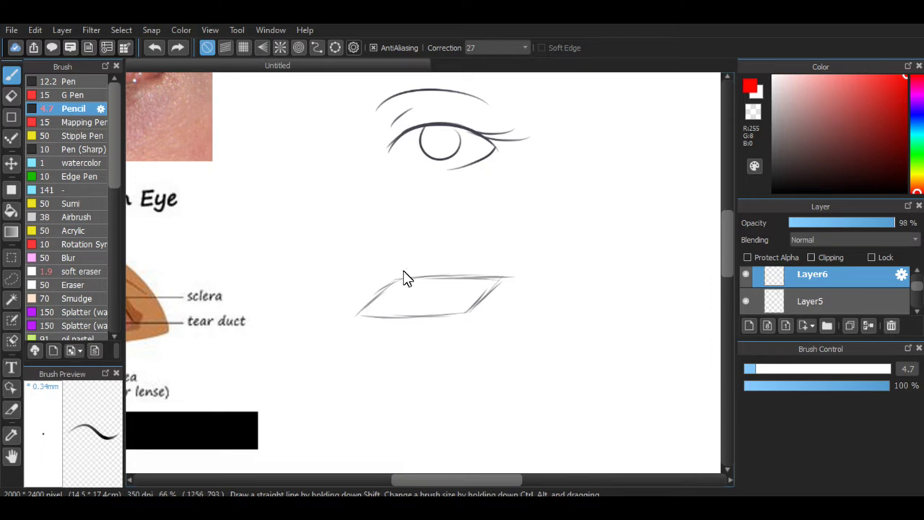
Step: Draw the upper eyelid as a red arc inside the slanted guide shape, undoing and redrawing unsuitable strokes
mouse_move(371, 301)
left_mouse_down()
mouse_move(434, 278)
mouse_move(420, 276)
mouse_move(437, 277)
mouse_move(396, 289)
mouse_move(457, 284)
left_mouse_up()
key("ctrl+z")
key("ctrl+z")
left_click_drag(382, 296, 434, 282)
key("ctrl+z")
mouse_move(381, 297)
left_mouse_down()
mouse_move(441, 289)
mouse_move(440, 279)
mouse_move(483, 306)
mouse_move(479, 299)
left_mouse_up()
key("ctrl+z")
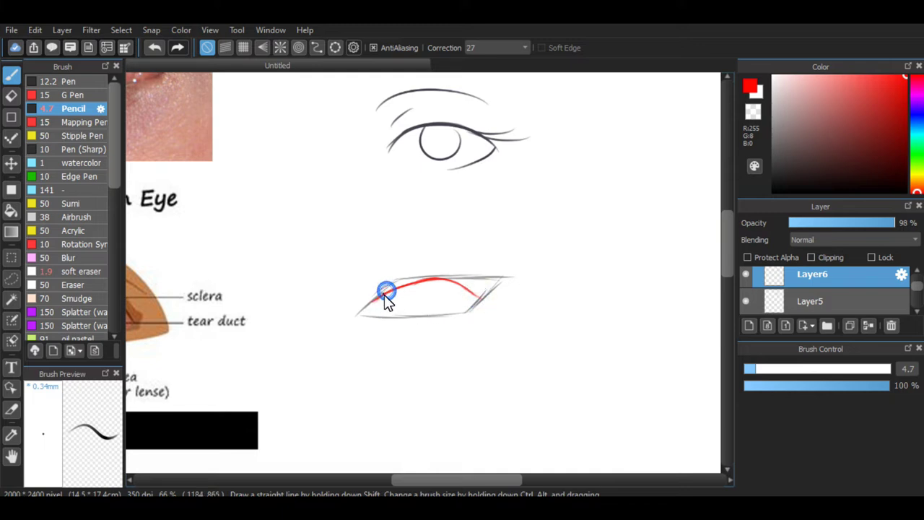
Step: Add a small red hook at the eye's left corner and a short lower-lid stroke descending from its right corner
mouse_move(371, 303)
left_mouse_down()
mouse_move(416, 278)
mouse_move(412, 288)
mouse_move(435, 279)
mouse_move(399, 285)
mouse_move(438, 281)
mouse_move(384, 311)
left_mouse_up()
left_click(369, 304)
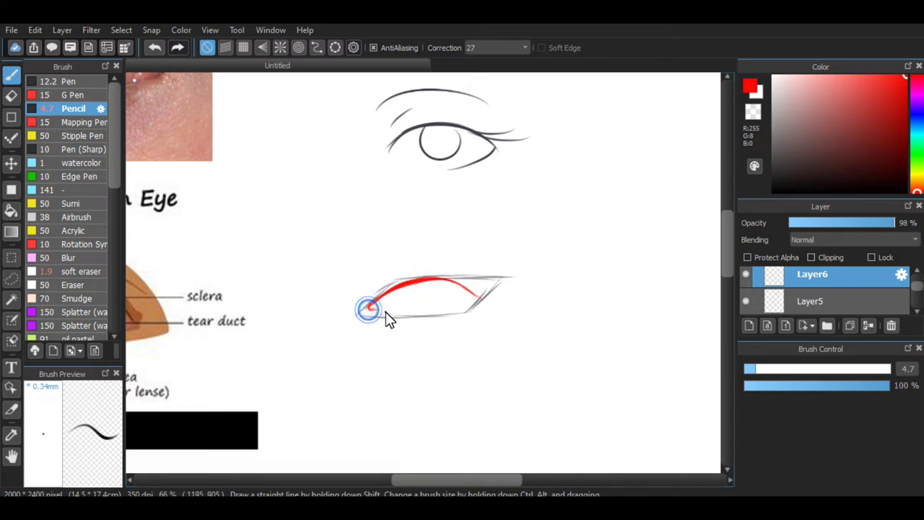
left_click_drag(479, 298, 455, 310)
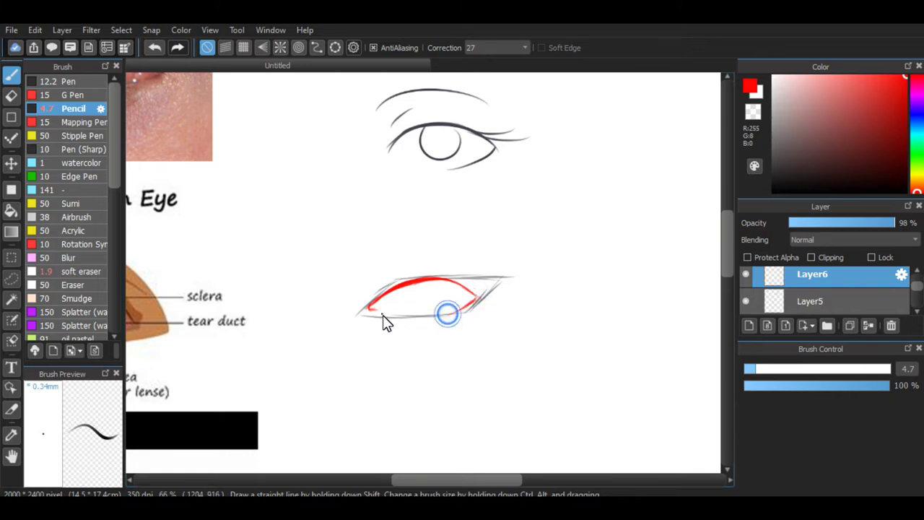
Step: Draw a thin red lower-lid line along the guide's base, linking the left corner hook to the right corner stroke
scroll(388, 287, "up", 4)
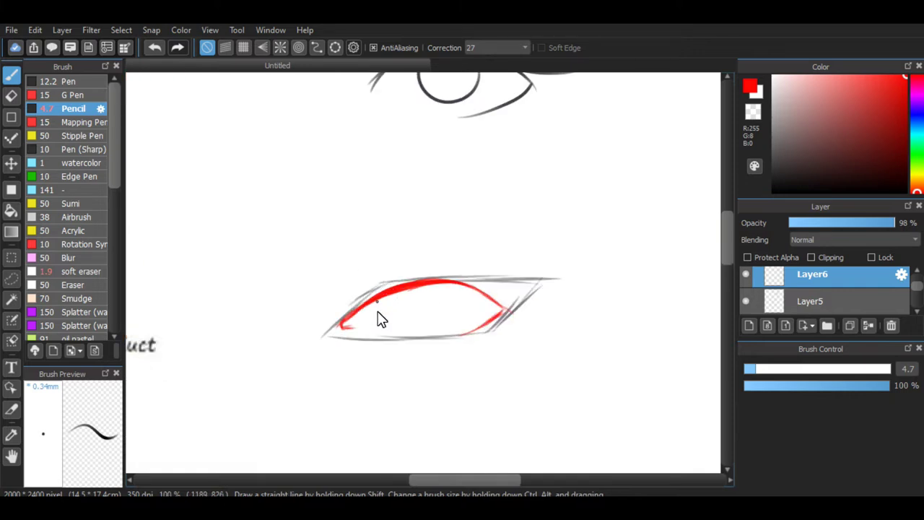
left_click(322, 357)
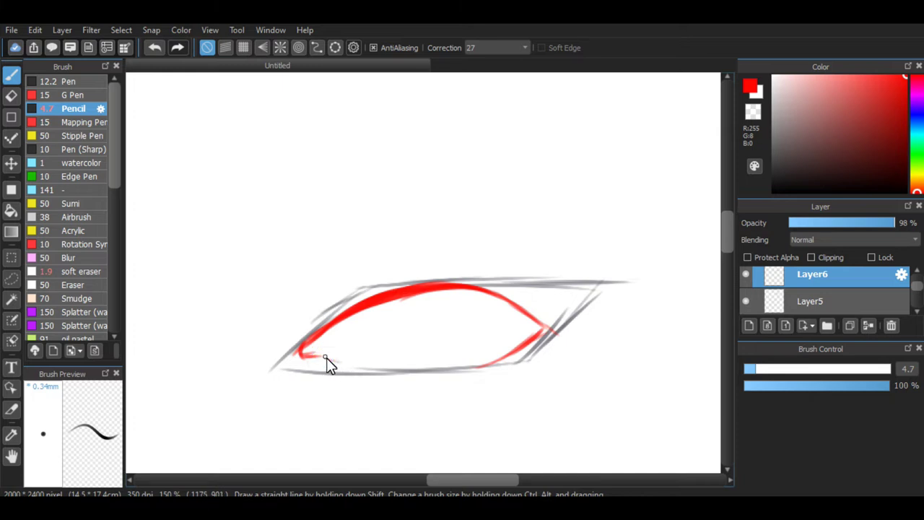
scroll(326, 361, "down", 2)
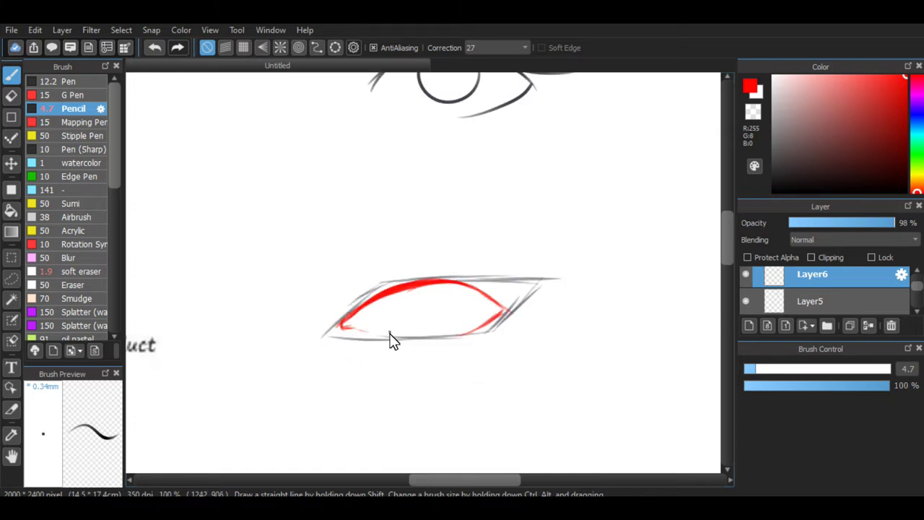
scroll(365, 352, "up", 2)
mouse_move(327, 359)
left_mouse_down()
mouse_move(374, 368)
mouse_move(441, 362)
mouse_move(423, 348)
mouse_move(413, 363)
mouse_move(460, 369)
mouse_move(501, 361)
left_mouse_up()
key("ctrl+z")
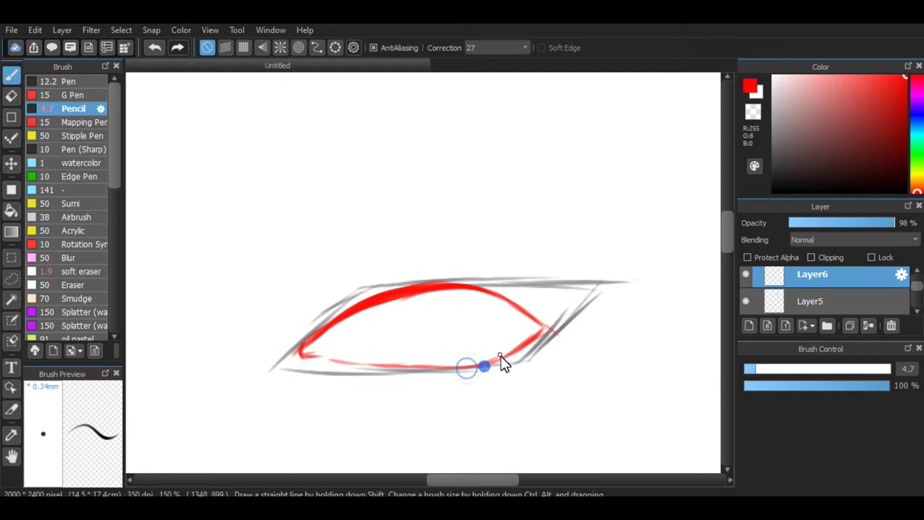
Step: Trace the upper and lower lid edges of the eye opening in red over the reference photo
key("ctrl+minus")
left_click_drag(463, 479, 378, 479)
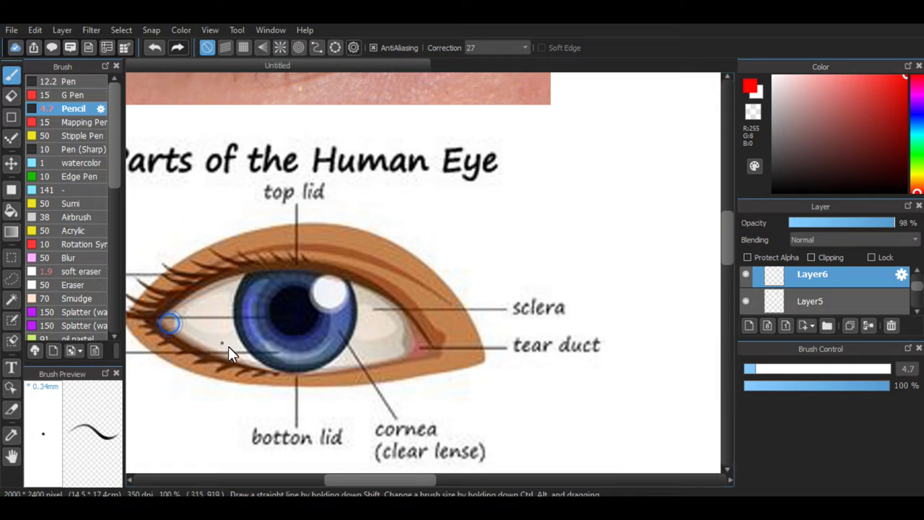
key("ctrl+minus")
left_click_drag(728, 266, 728, 249)
key("ctrl+plus")
key("ctrl+plus")
key("ctrl+minus")
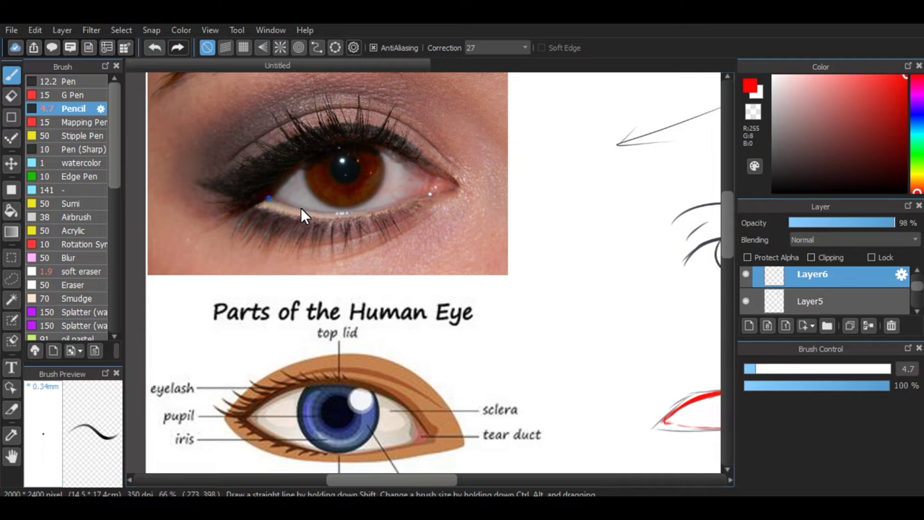
left_click_drag(250, 206, 334, 217)
key("ctrl+z")
left_click_drag(252, 205, 277, 183)
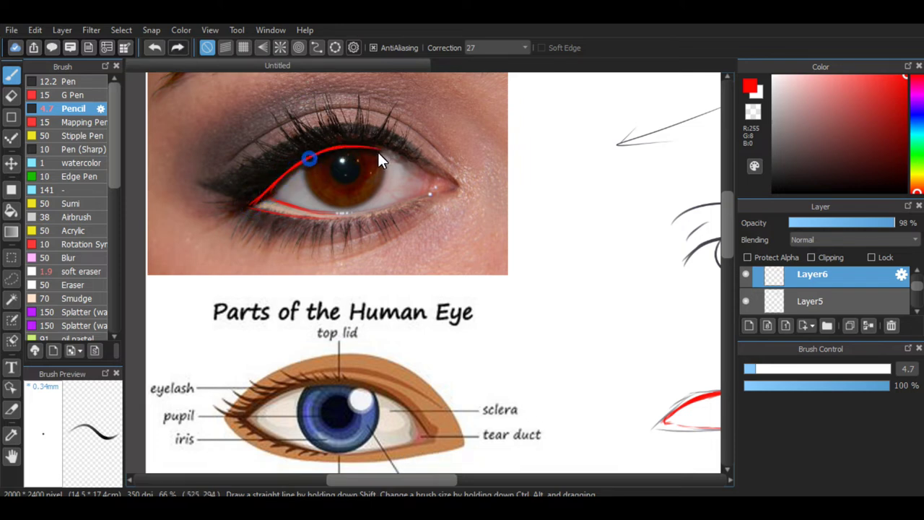
mouse_move(341, 151)
left_mouse_down()
mouse_move(401, 152)
mouse_move(417, 165)
mouse_move(361, 149)
mouse_move(420, 165)
left_mouse_up()
key("ctrl+z")
left_click_drag(338, 214, 426, 191)
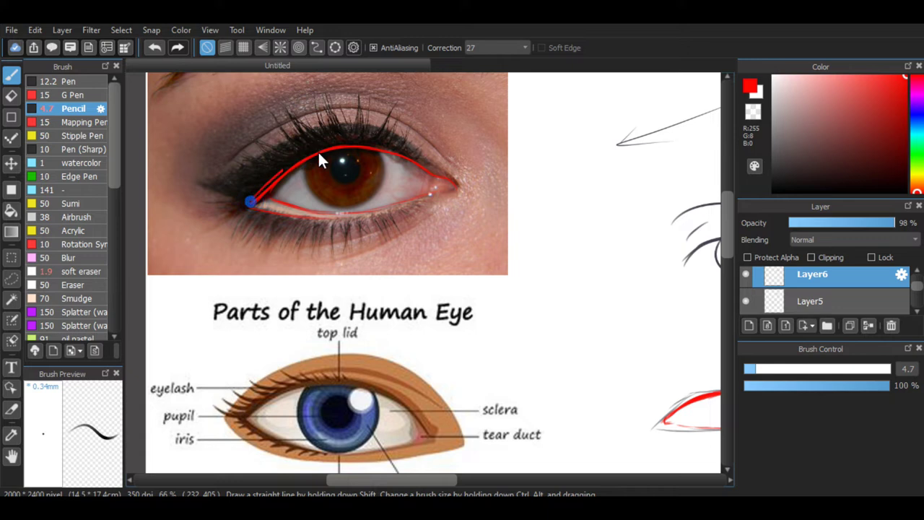
Step: Mark the upper lash wing and short lower lashes at the photo eye's outer corner with red strokes
left_click_drag(343, 150, 326, 159)
mouse_move(208, 189)
left_mouse_down()
mouse_move(265, 165)
mouse_move(287, 163)
left_mouse_up()
left_click_drag(207, 191, 285, 170)
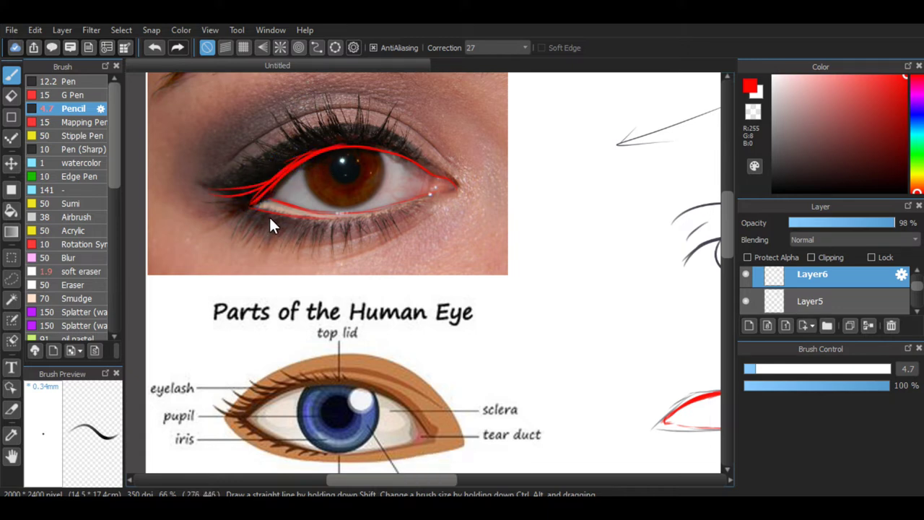
left_click_drag(289, 226, 304, 228)
left_click_drag(256, 198, 276, 208)
scroll(313, 232, "down", 1)
scroll(363, 215, "up", 1)
scroll(301, 205, "down", 2)
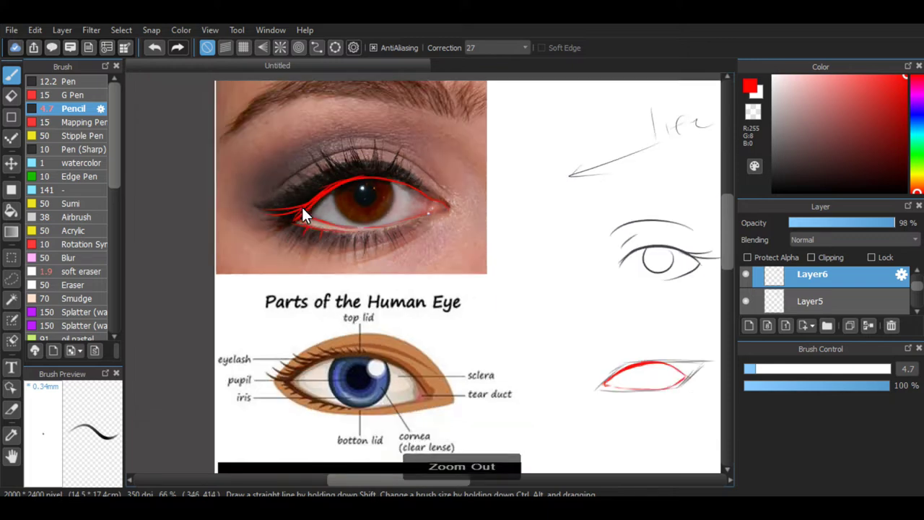
Step: Thicken the right half of the red upper-lid line on the eye drawn inside the guide shape
left_click_drag(399, 482, 456, 480)
mouse_move(728, 258)
left_mouse_down()
mouse_move(725, 269)
mouse_move(734, 270)
left_mouse_up()
key("ctrl+plus")
key("ctrl+plus")
key("ctrl+plus")
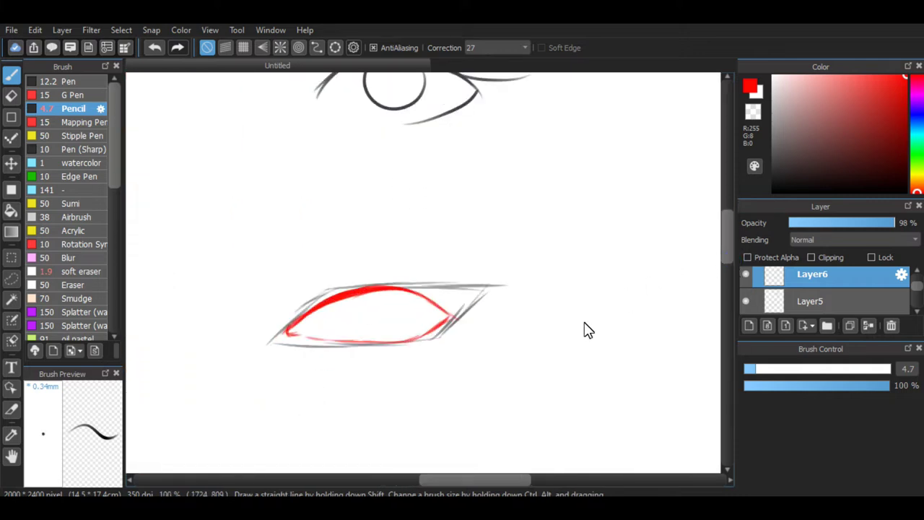
left_click_drag(437, 484, 427, 485)
mouse_move(407, 299)
left_mouse_down()
mouse_move(480, 289)
mouse_move(452, 283)
mouse_move(507, 313)
left_mouse_up()
left_click_drag(458, 287, 500, 307)
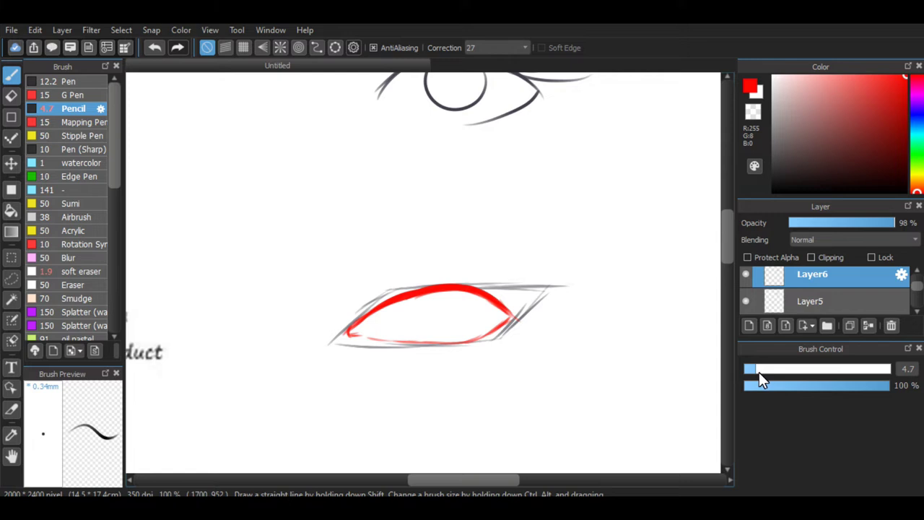
Step: Set the Pencil size to 3 and draw a second curved lower-lid line from the right corner to just below the guide's base
left_click_drag(759, 372, 748, 372)
left_click_drag(512, 326, 482, 345)
key("ctrl+z")
key("ctrl+z")
left_click_drag(418, 350, 494, 344)
key("ctrl+z")
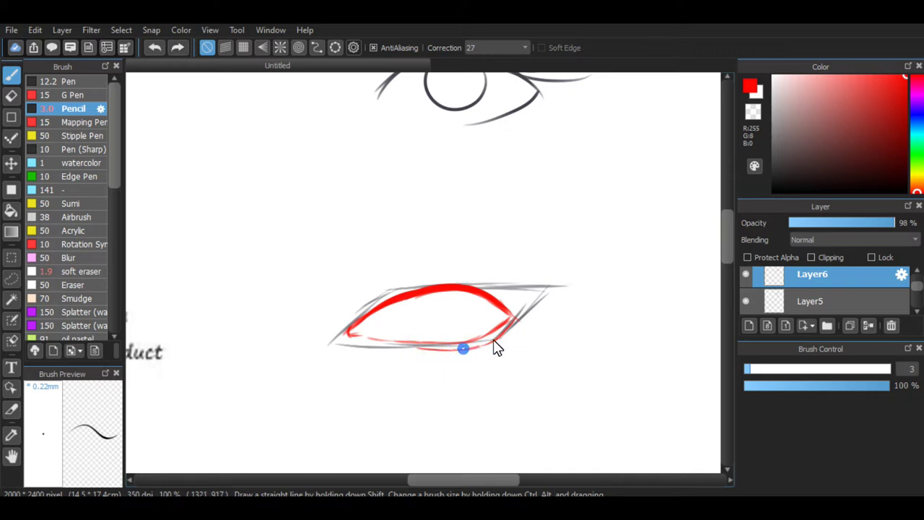
Step: Draw the iris as two facing red arcs beneath the upper lid, undoing and redrawing the right arc
key("ctrl+minus")
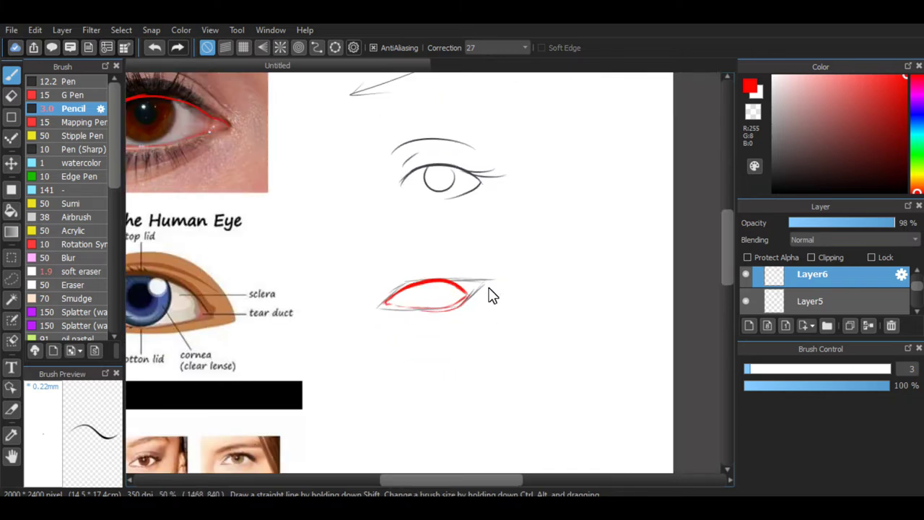
key("ctrl+plus")
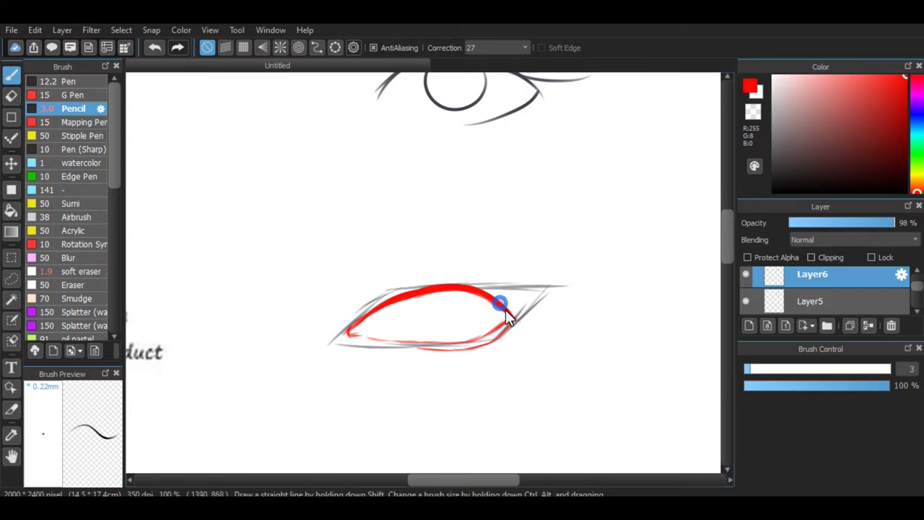
key("ctrl+minus")
key("ctrl+minus")
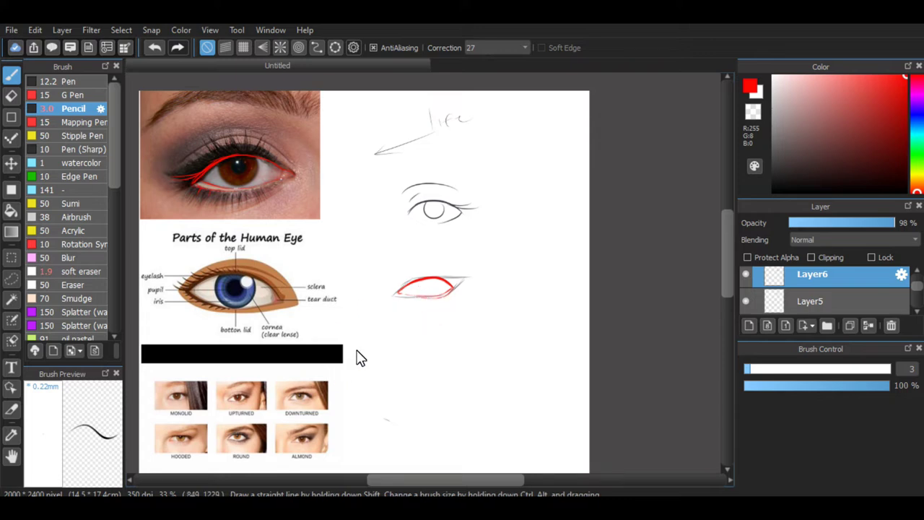
key("ctrl+plus")
key("ctrl+plus")
mouse_move(407, 299)
left_mouse_down()
mouse_move(422, 334)
mouse_move(417, 302)
mouse_move(442, 292)
mouse_move(455, 299)
mouse_move(442, 324)
left_mouse_up()
key("ctrl+z")
key("ctrl+z")
left_click_drag(441, 292, 442, 330)
key("ctrl+z")
left_click_drag(437, 292, 438, 321)
Step: Thicken the red upper-lid line above the iris
scroll(431, 317, "down", 2)
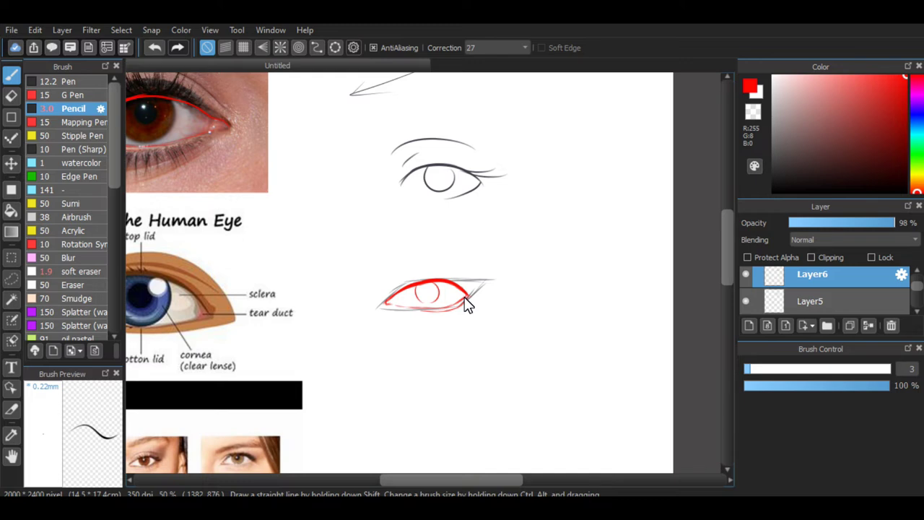
scroll(433, 300, "up", 3)
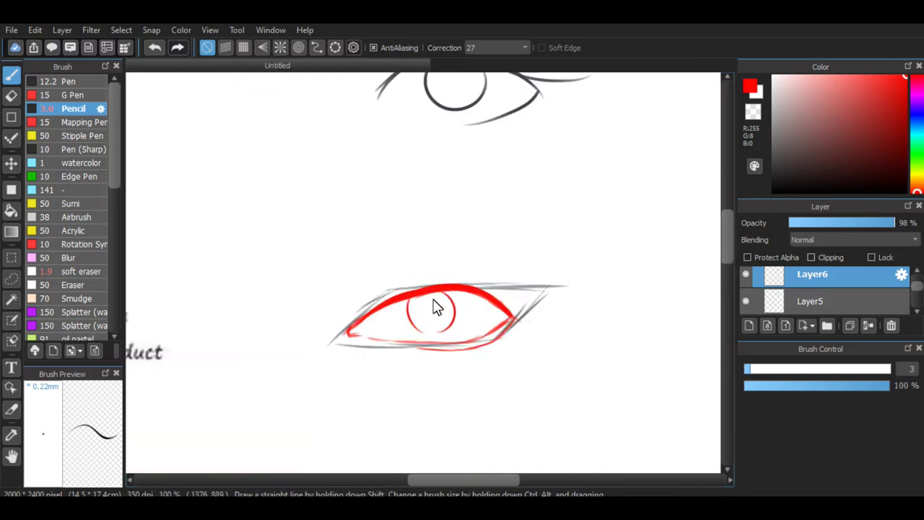
mouse_move(393, 306)
left_mouse_down()
mouse_move(442, 298)
mouse_move(386, 304)
left_mouse_up()
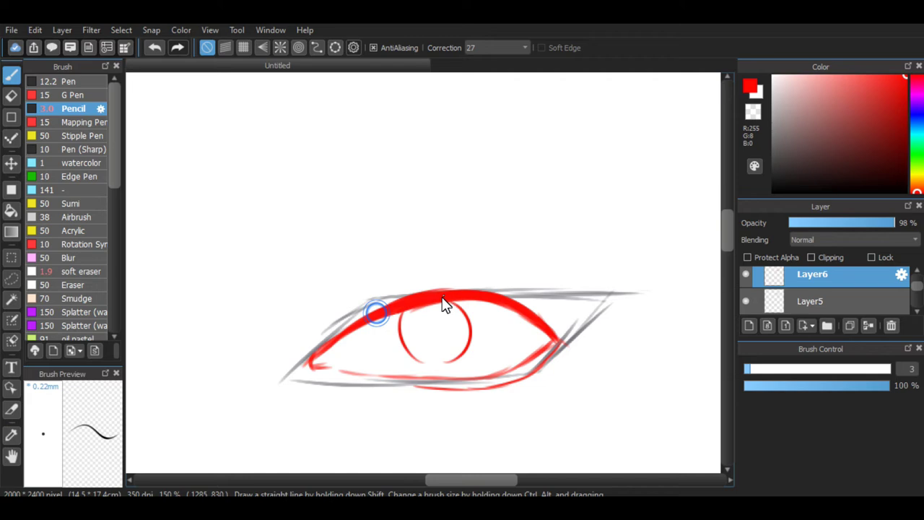
scroll(393, 308, "down", 1)
scroll(488, 310, "down", 2)
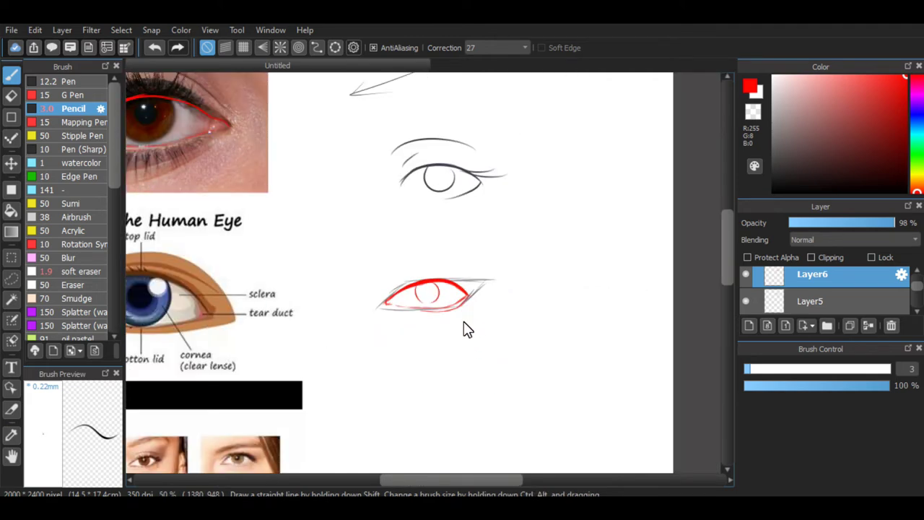
Step: Set the Pencil size to 4.5 and thicken the left half of the red upper-lid line
left_click_drag(752, 372, 751, 370)
scroll(505, 320, "up", 2)
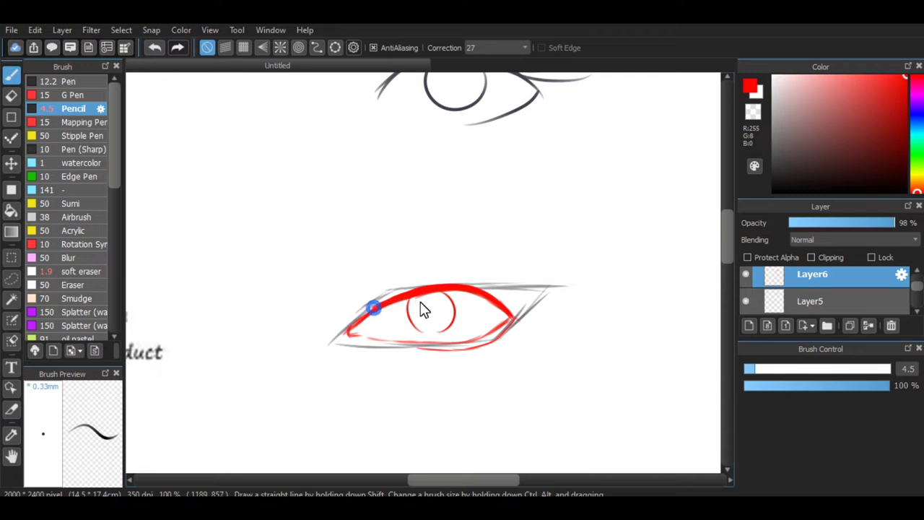
mouse_move(374, 309)
left_mouse_down()
mouse_move(440, 283)
mouse_move(389, 302)
mouse_move(441, 291)
mouse_move(389, 298)
mouse_move(435, 280)
mouse_move(436, 289)
mouse_move(395, 297)
mouse_move(469, 290)
mouse_move(439, 284)
mouse_move(473, 291)
mouse_move(432, 281)
mouse_move(456, 280)
mouse_move(472, 287)
mouse_move(443, 279)
mouse_move(496, 297)
mouse_move(478, 291)
mouse_move(529, 280)
mouse_move(510, 292)
left_mouse_up()
key("ctrl+z")
key("ctrl+z")
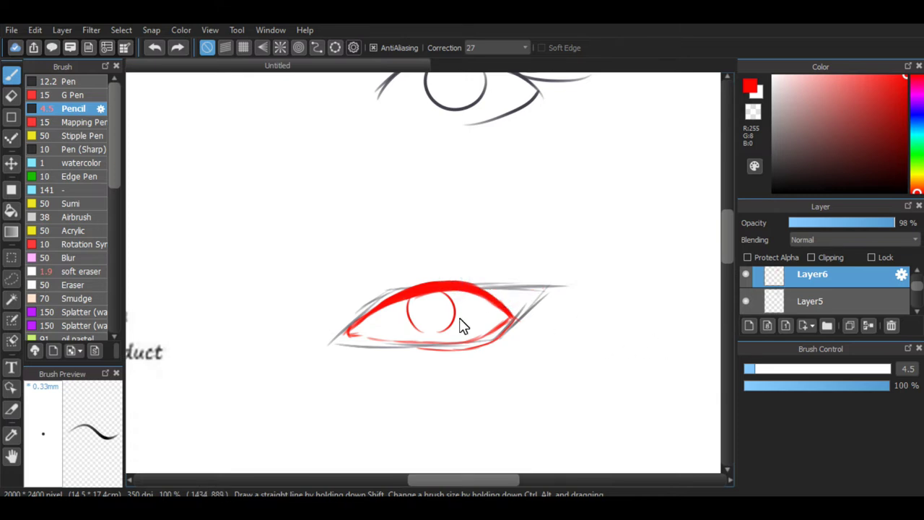
Step: Try out separate short lash strokes sticking out along the red upper lid, and undo them
mouse_move(420, 274)
left_mouse_down()
mouse_move(451, 291)
mouse_move(456, 271)
mouse_move(464, 290)
mouse_move(480, 279)
mouse_move(476, 290)
mouse_move(500, 288)
mouse_move(486, 298)
mouse_move(509, 305)
left_mouse_up()
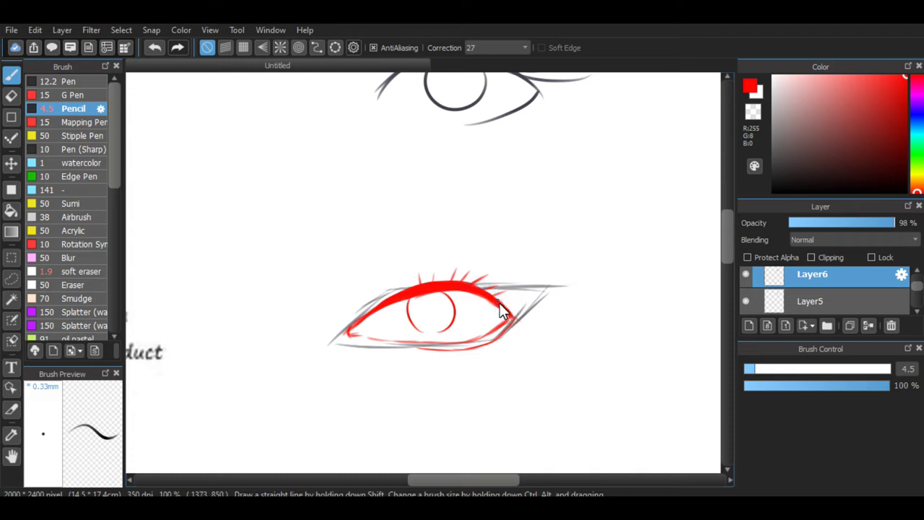
key("ctrl+z")
key("ctrl+z")
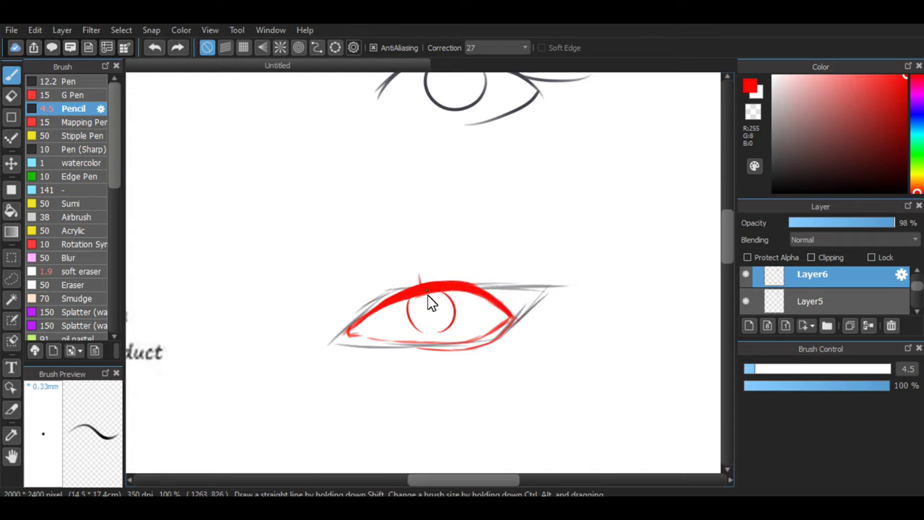
mouse_move(447, 285)
left_mouse_down()
mouse_move(461, 292)
mouse_move(451, 295)
mouse_move(456, 274)
mouse_move(464, 289)
mouse_move(468, 280)
left_mouse_up()
key("ctrl+z")
key("ctrl+plus")
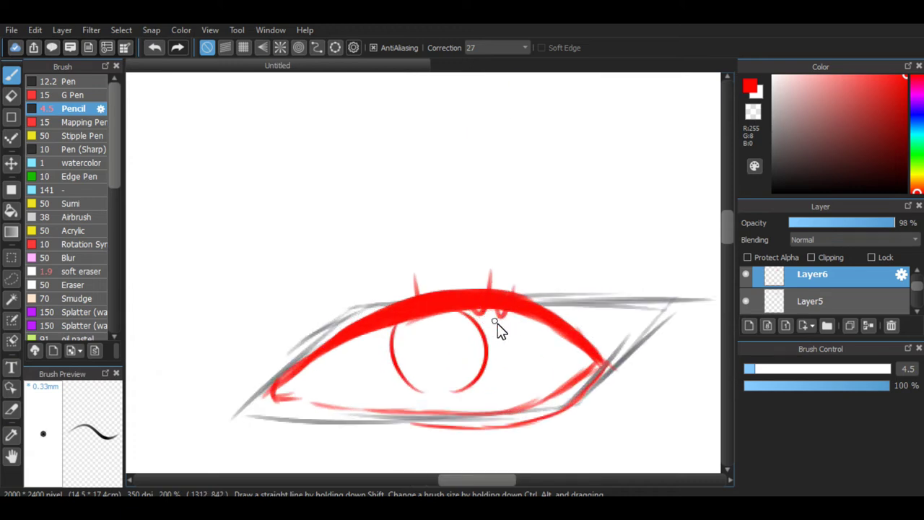
scroll(498, 328, "down", 2)
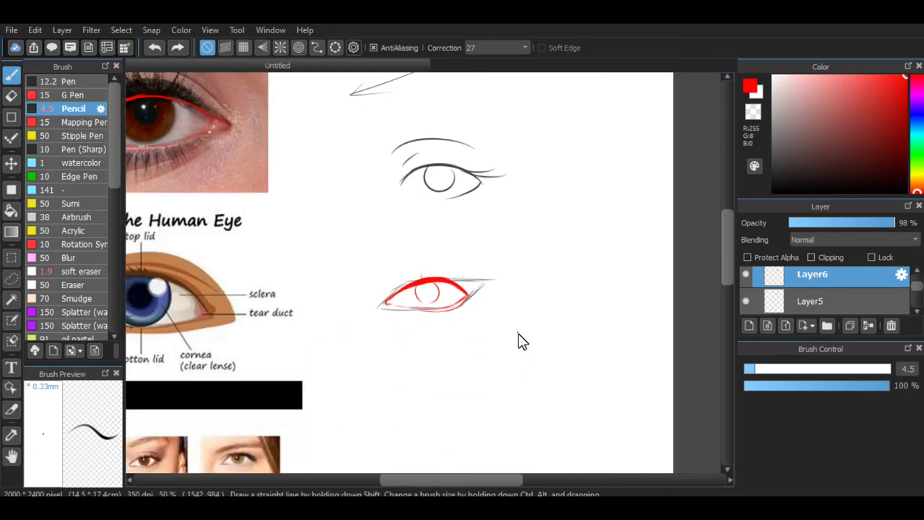
key("ctrl+plus")
key("ctrl+plus")
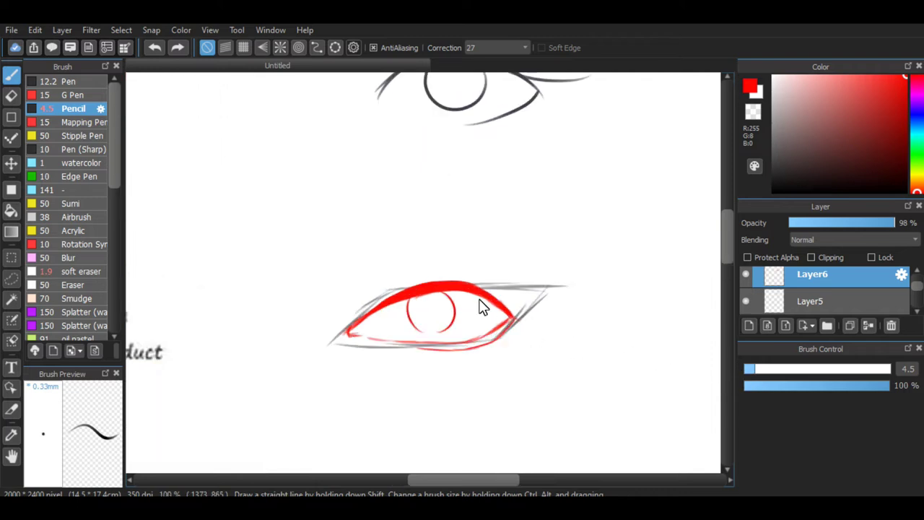
Step: Draw several tapered red lashes sweeping outward from the eye's right corner, undoing and redrawing strokes until the cluster looks right
left_click_drag(470, 284, 524, 279)
key("ctrl+z")
left_click_drag(463, 288, 534, 281)
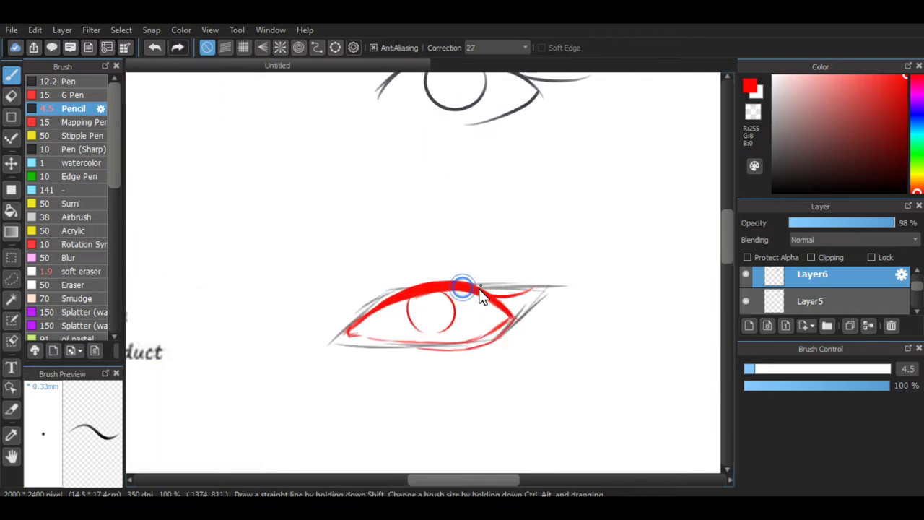
mouse_move(481, 296)
left_mouse_down()
mouse_move(545, 281)
mouse_move(510, 297)
mouse_move(481, 293)
mouse_move(524, 288)
mouse_move(487, 300)
mouse_move(474, 294)
mouse_move(556, 316)
left_mouse_up()
key("ctrl+z")
key("ctrl+z")
mouse_move(498, 305)
left_mouse_down()
mouse_move(533, 311)
mouse_move(510, 314)
mouse_move(526, 324)
left_mouse_up()
key("ctrl+z")
key("ctrl+z")
key("ctrl+z")
key("ctrl+z")
mouse_move(483, 298)
left_mouse_down()
mouse_move(533, 281)
mouse_move(520, 297)
mouse_move(530, 314)
mouse_move(525, 297)
left_mouse_up()
key("ctrl+z")
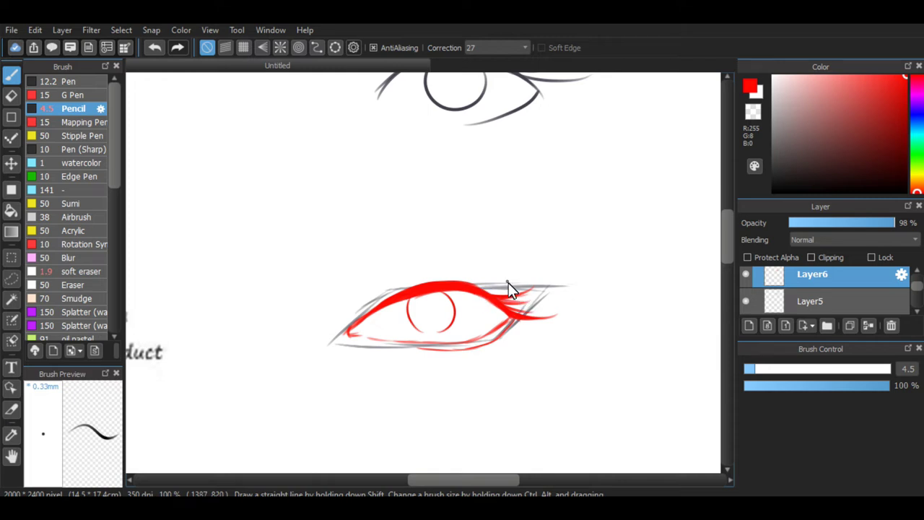
key("ctrl+minus")
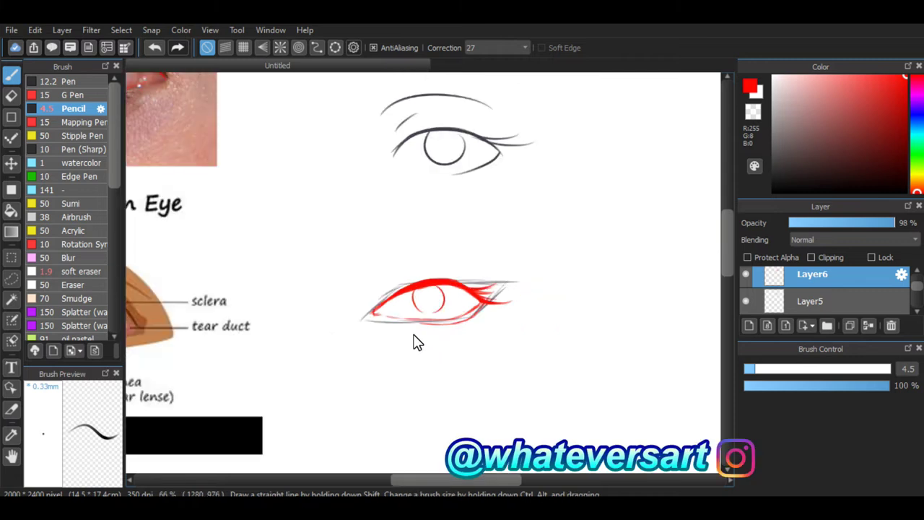
Step: Add two short red lashes beneath the right part of the lower lid
key("ctrl+plus")
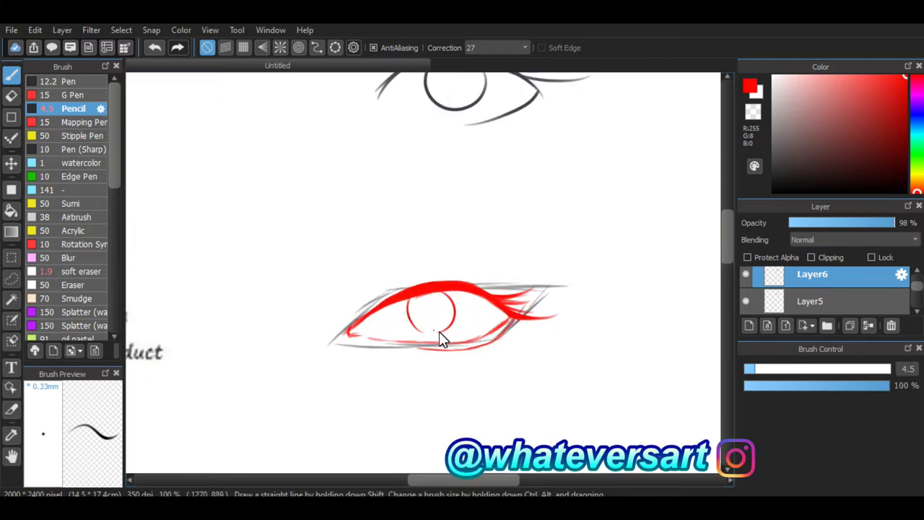
key("ctrl+z")
left_click_drag(461, 351, 485, 356)
key("ctrl+minus")
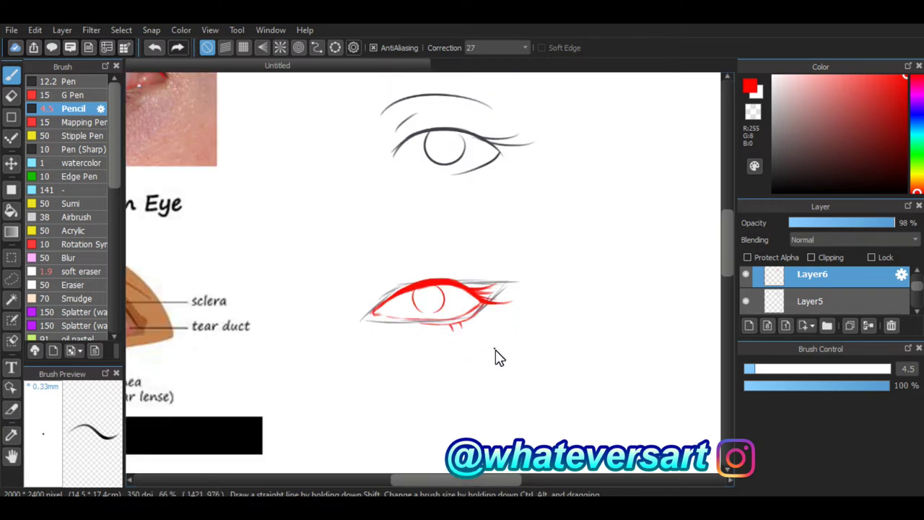
Step: Draw a filled red pupil in the centre of the iris and a small round highlight at the iris's upper left
key("ctrl+plus")
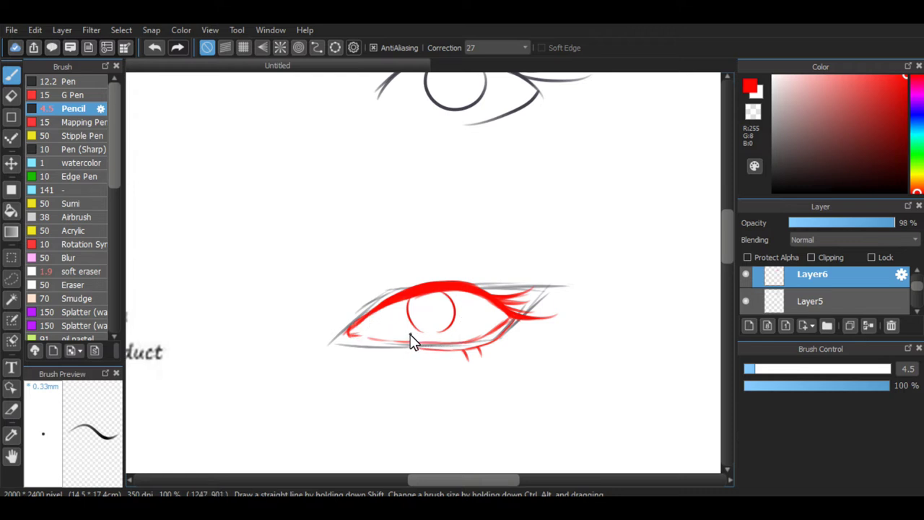
left_click(429, 312)
left_click_drag(432, 313, 430, 318)
scroll(497, 327, "down", 3)
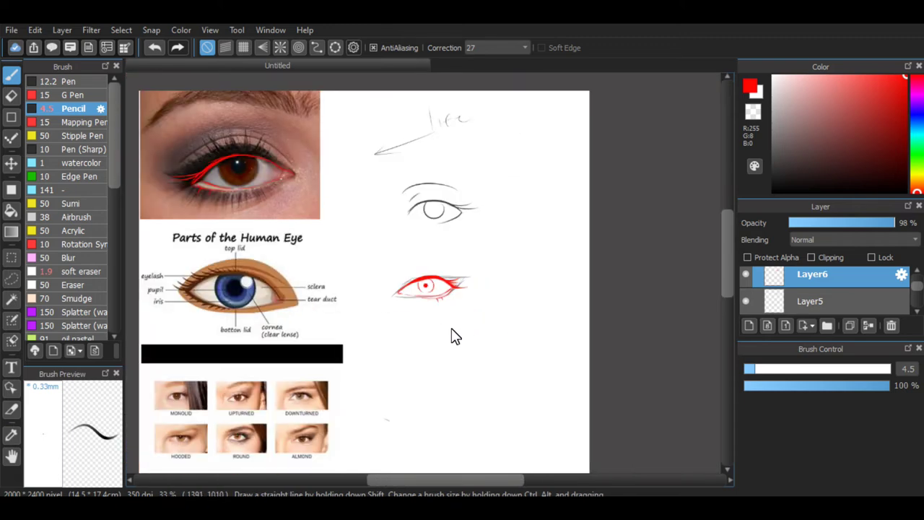
scroll(426, 305, "up", 5)
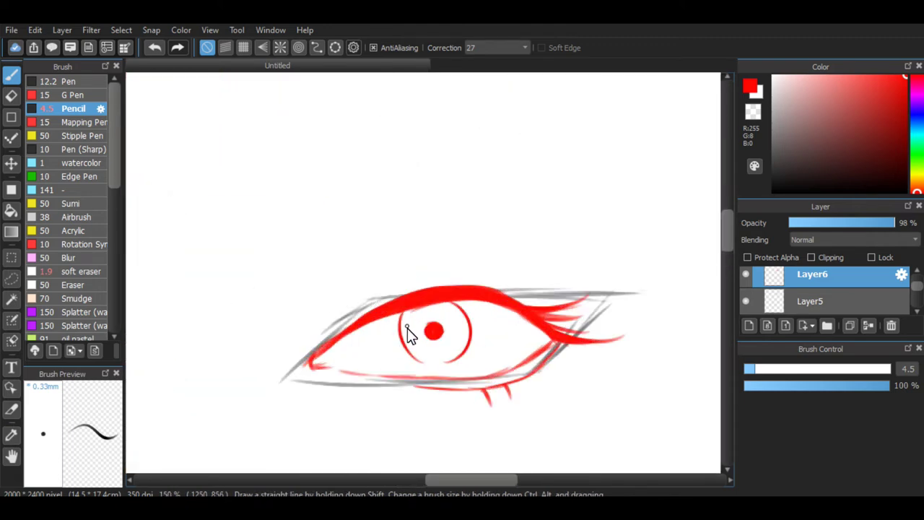
left_click_drag(408, 316, 415, 320)
scroll(448, 345, "down", 2)
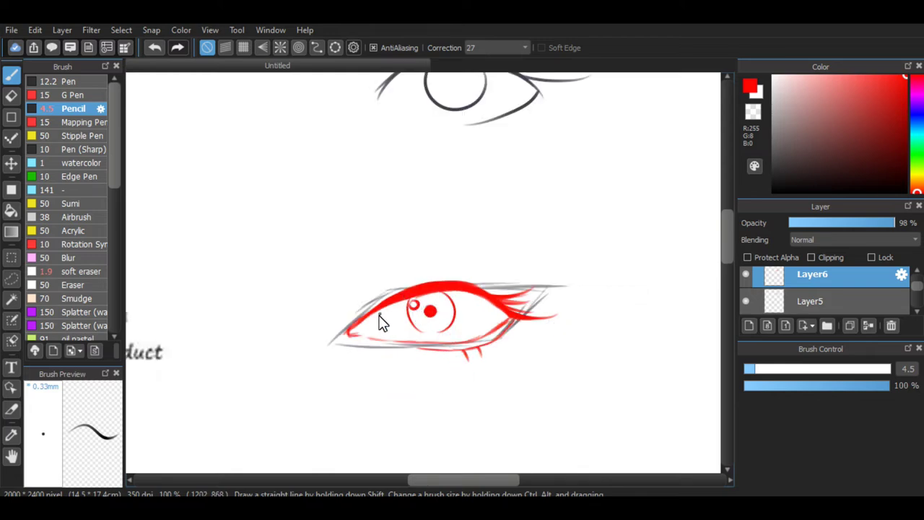
Step: Draw a broken eyelid crease above the upper lid, with a short slanted stroke on the left and a thin arc over the iris
scroll(378, 283, "down", 3)
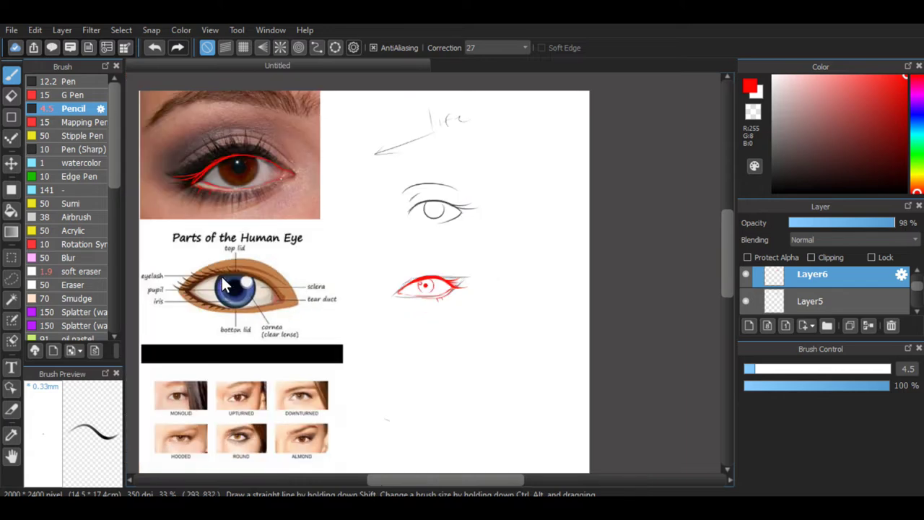
scroll(380, 275, "up", 3)
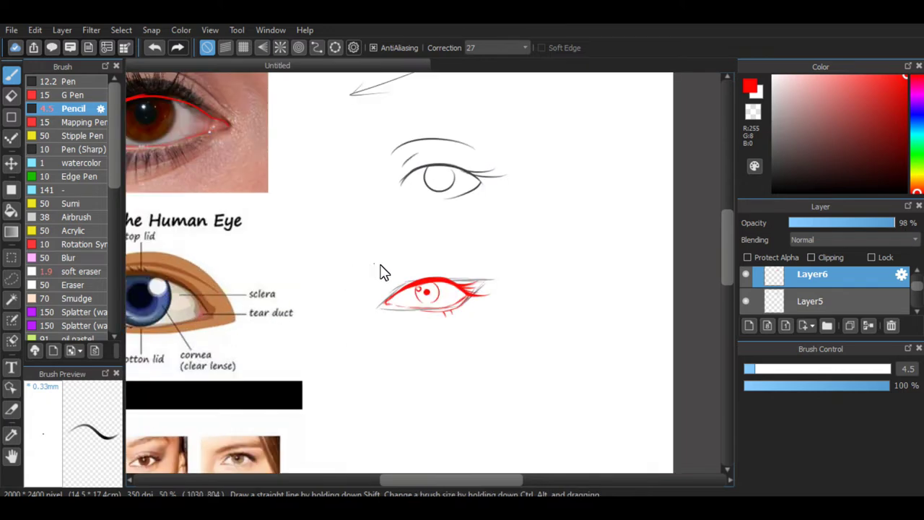
key("ctrl+z")
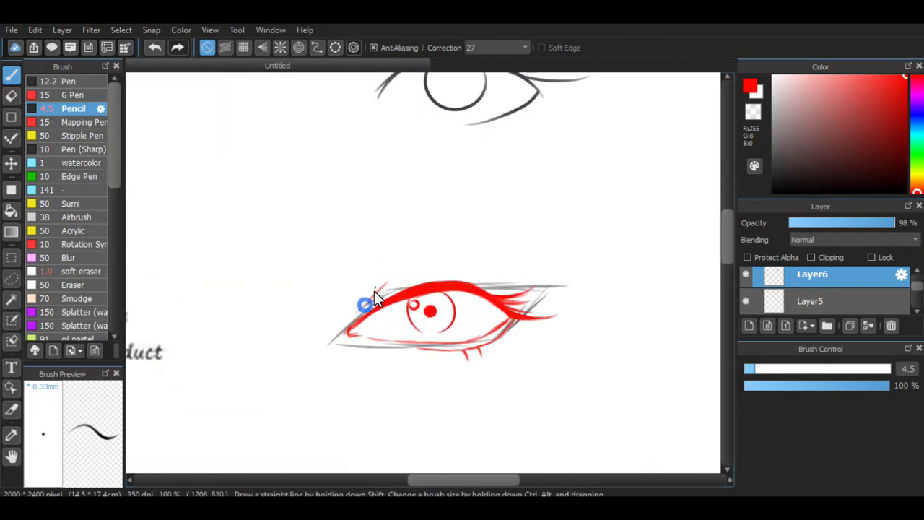
key("ctrl+z")
mouse_move(358, 311)
left_mouse_down()
mouse_move(397, 276)
mouse_move(378, 288)
mouse_move(407, 274)
mouse_move(454, 274)
mouse_move(420, 270)
mouse_move(466, 272)
left_mouse_up()
key("ctrl+z")
key("ctrl+z")
key("ctrl+z")
key("ctrl+z")
left_click_drag(406, 273, 474, 277)
key("ctrl+minus")
key("ctrl+minus")
key("ctrl+plus")
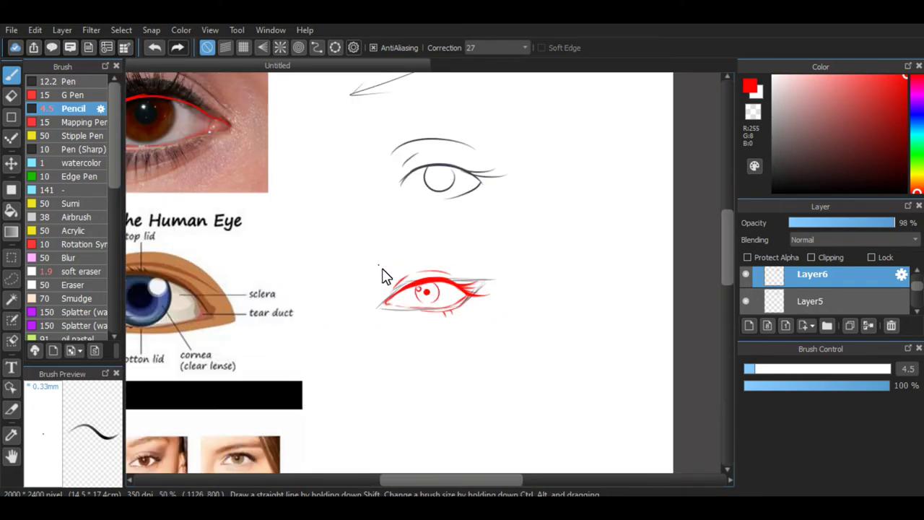
Step: Draw an arched red eyebrow above the crease, redrawing it as needed and thickening its left end
key("ctrl+plus")
key("ctrl+z")
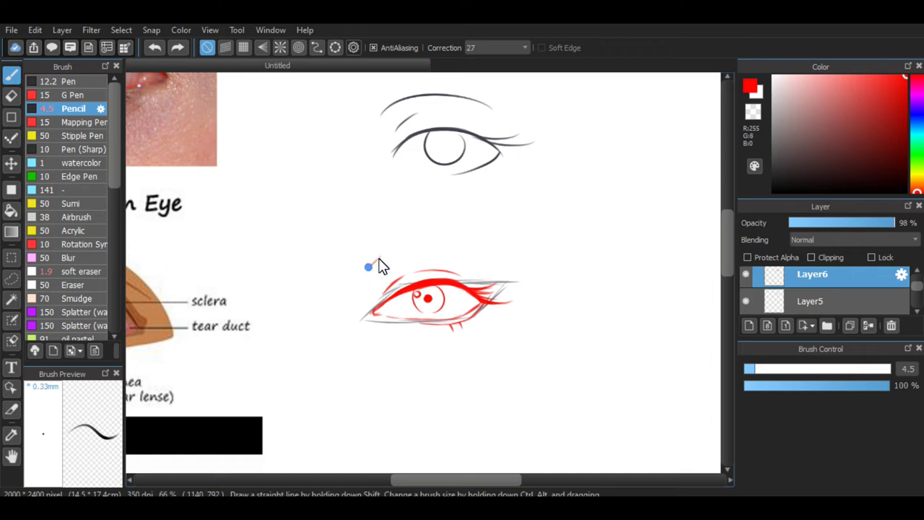
left_click_drag(372, 266, 398, 254)
mouse_move(385, 258)
left_mouse_down()
mouse_move(452, 247)
mouse_move(463, 261)
mouse_move(397, 254)
mouse_move(456, 248)
left_mouse_up()
key("ctrl+z")
key("ctrl+z")
mouse_move(358, 242)
left_mouse_down()
mouse_move(365, 271)
mouse_move(399, 250)
mouse_move(383, 254)
mouse_move(449, 252)
mouse_move(396, 255)
mouse_move(414, 247)
mouse_move(478, 252)
left_mouse_up()
key("ctrl+z")
key("ctrl+z")
key("ctrl+z")
key("ctrl+z")
left_click_drag(369, 262, 410, 250)
key("ctrl+Down")
key("ctrl+plus")
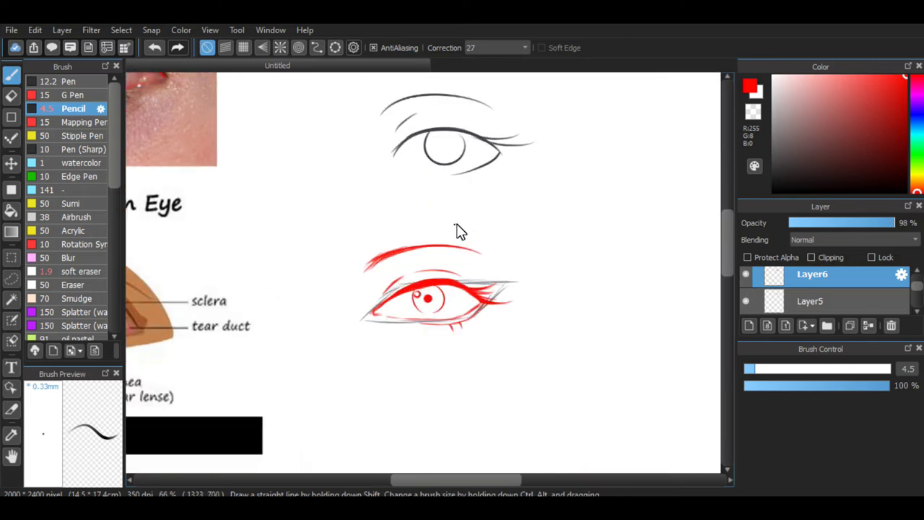
Step: Sketch thin red example strokes sloping down to the right above the eyebrow, undoing and redrawing them
mouse_move(414, 206)
left_mouse_down()
mouse_move(454, 205)
mouse_move(449, 198)
mouse_move(426, 202)
mouse_move(529, 220)
left_mouse_up()
key("ctrl+z")
key("ctrl+z")
key("ctrl+z")
key("ctrl+y")
key("ctrl+z")
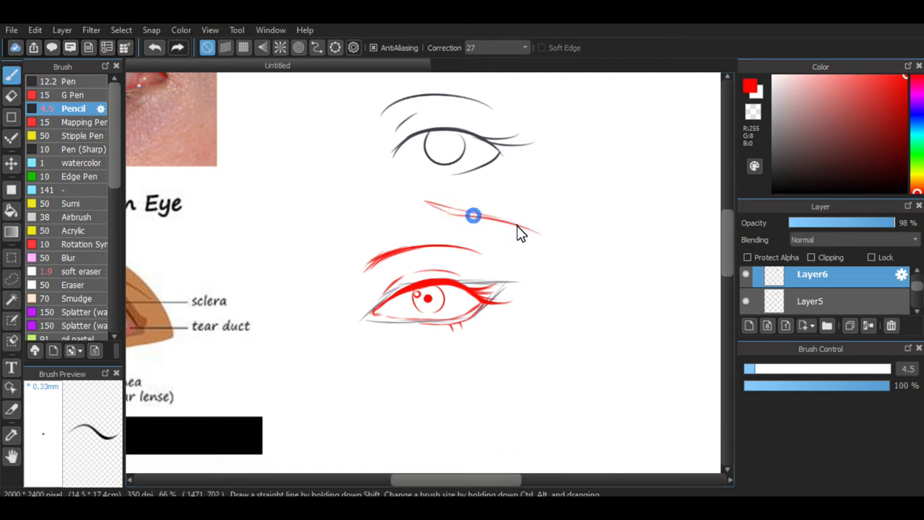
key("ctrl+minus")
key("ctrl+minus")
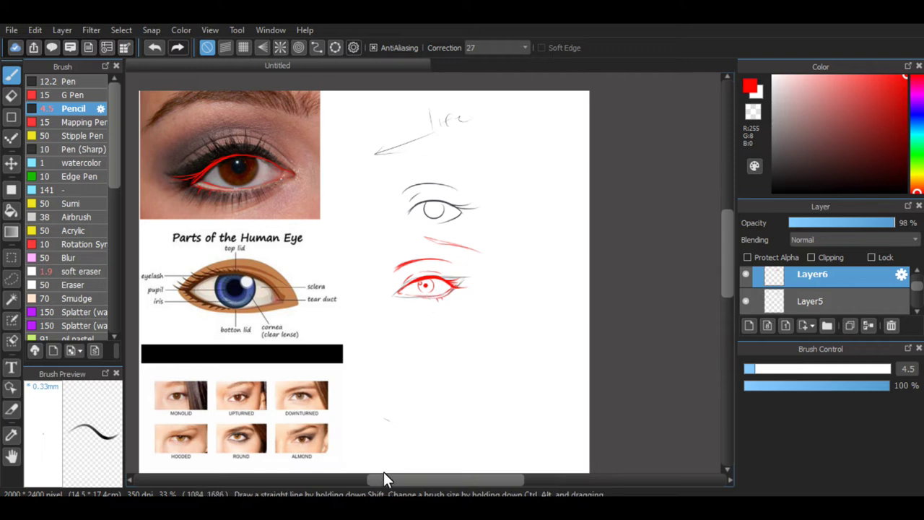
Step: Set the Pencil size to 3.4 and draw the upper-lid arc and a short lower-lid stroke of a small eye beside the eye-type photos
left_click_drag(401, 482, 407, 482)
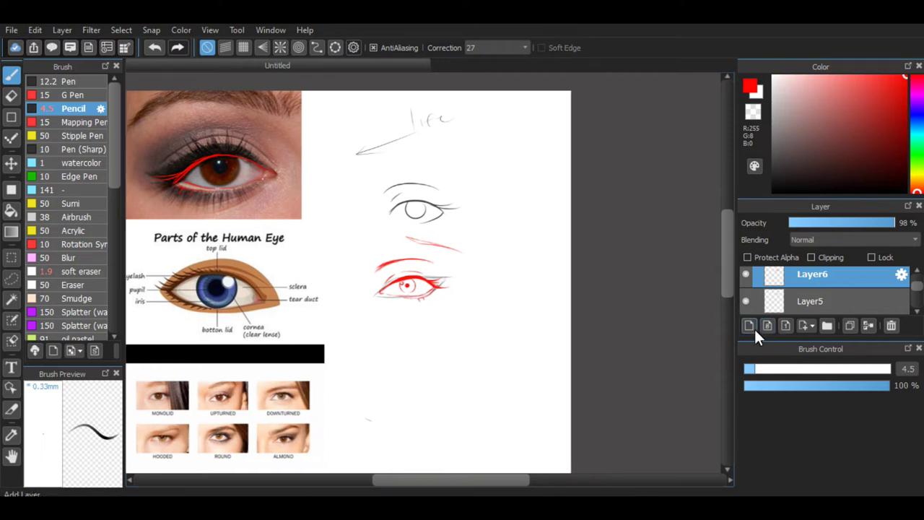
left_click_drag(759, 374, 752, 372)
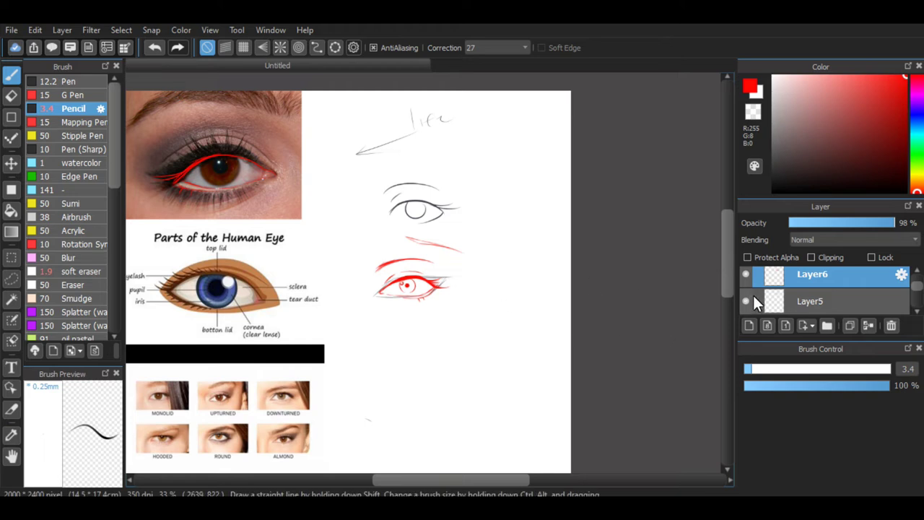
scroll(726, 288, "down", 5)
left_click_drag(460, 481, 398, 470)
key("ctrl+plus")
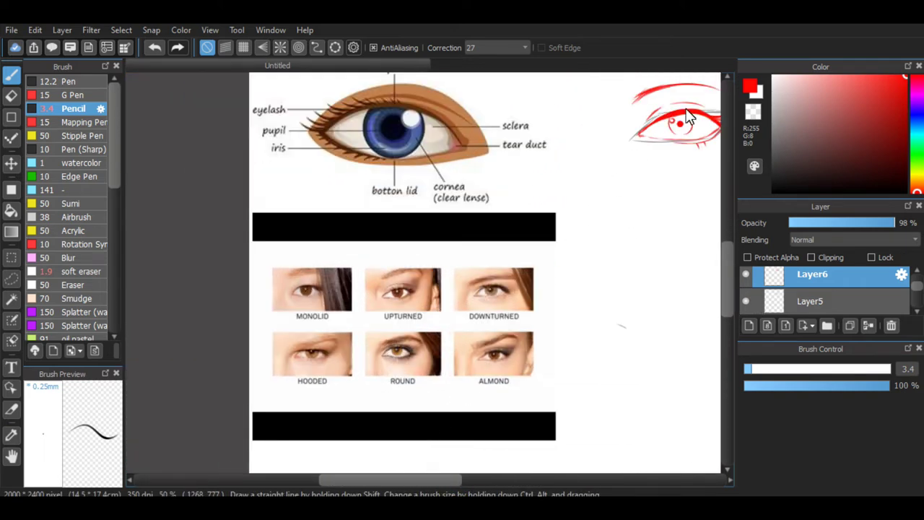
key("ctrl+plus")
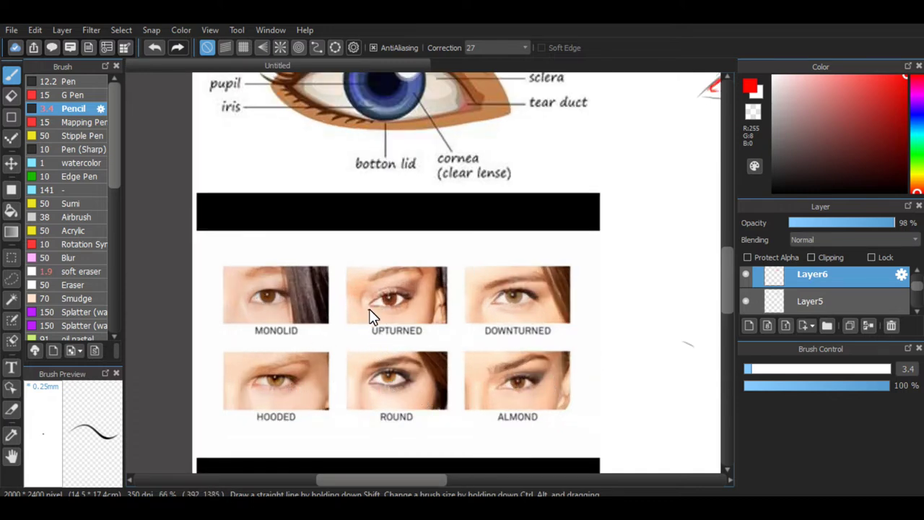
left_click_drag(608, 260, 666, 246)
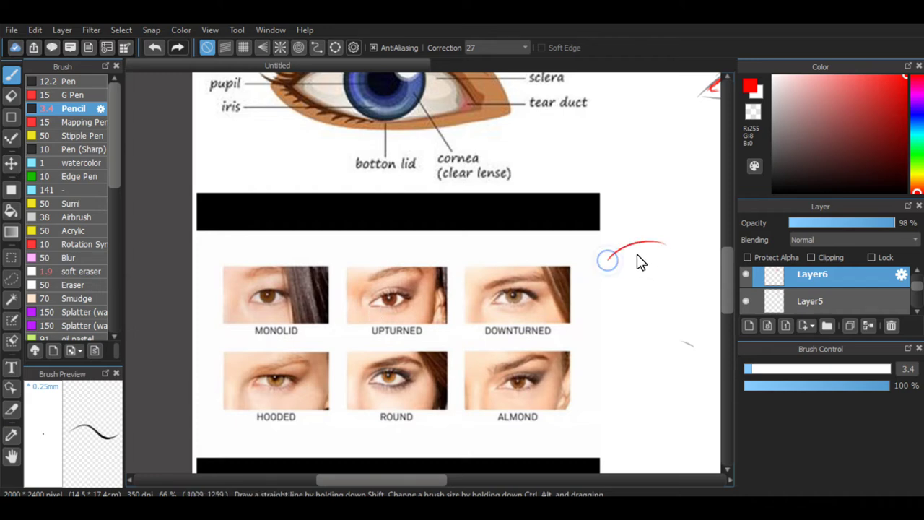
Step: Draw a thin horizontal guide line across the finished red eye from its left corner to compare the corner heights
left_click(464, 482)
left_click_drag(731, 268, 731, 257)
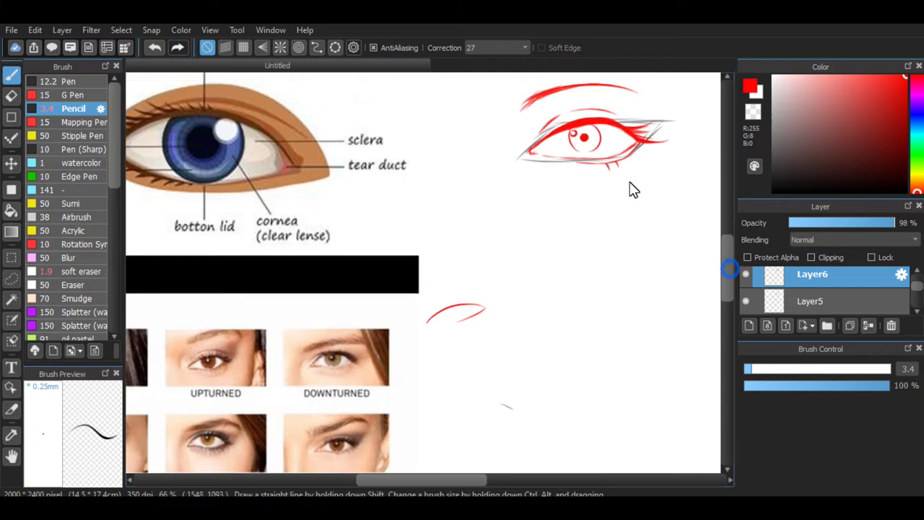
mouse_move(497, 148)
left_mouse_down()
mouse_move(623, 146)
mouse_move(715, 155)
left_mouse_up()
key("ctrl+z")
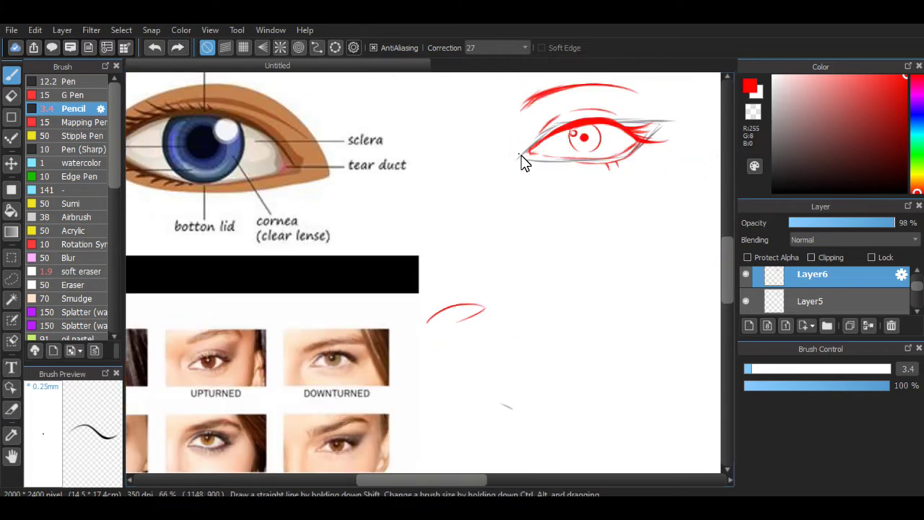
left_click_drag(529, 150, 563, 150)
left_click_drag(501, 156, 700, 153)
key("ctrl+z")
left_click_drag(519, 148, 697, 152)
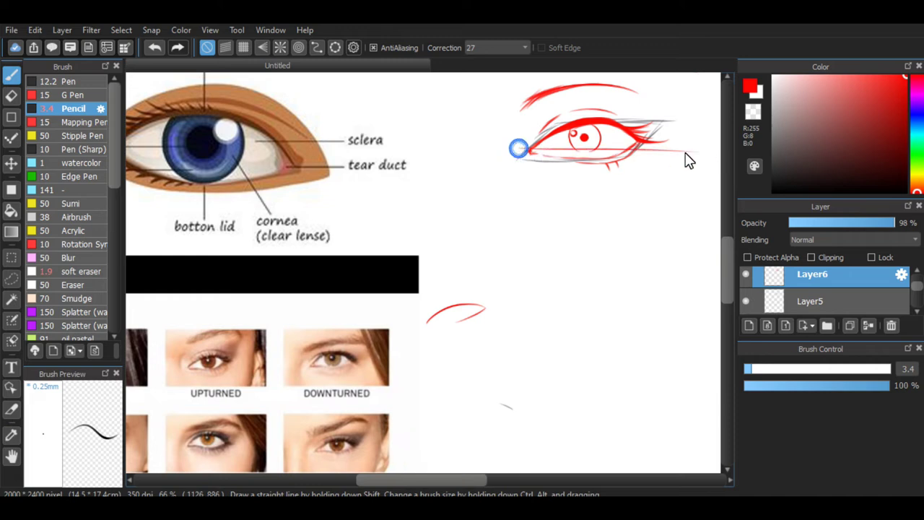
Step: Add an iris and a short crease stroke over the left end of the small red eye beside the eye-type photos
left_click_drag(725, 272, 725, 279)
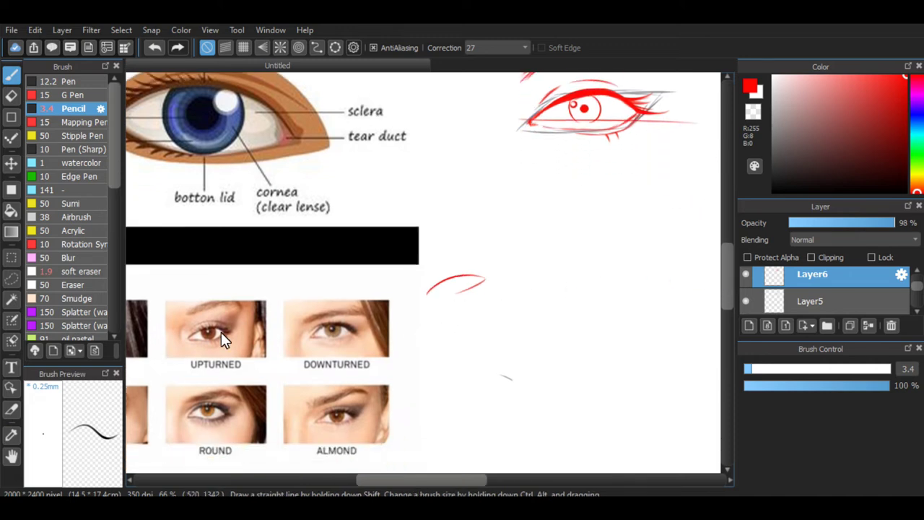
scroll(422, 287, "up", 2)
scroll(455, 299, "down", 2)
scroll(455, 298, "up", 2)
mouse_move(453, 286)
left_mouse_down()
mouse_move(474, 302)
mouse_move(450, 274)
left_mouse_up()
key("ctrl+z")
key("ctrl+z")
key("ctrl+z")
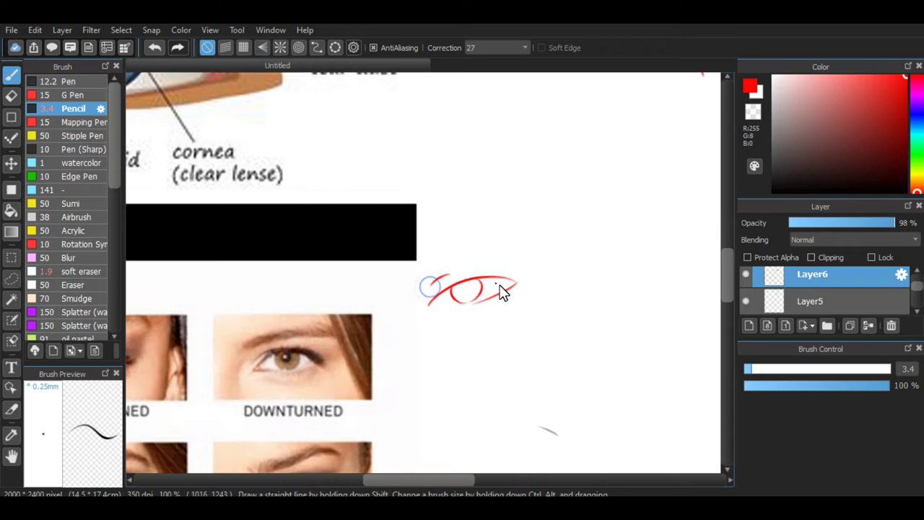
key("ctrl+minus")
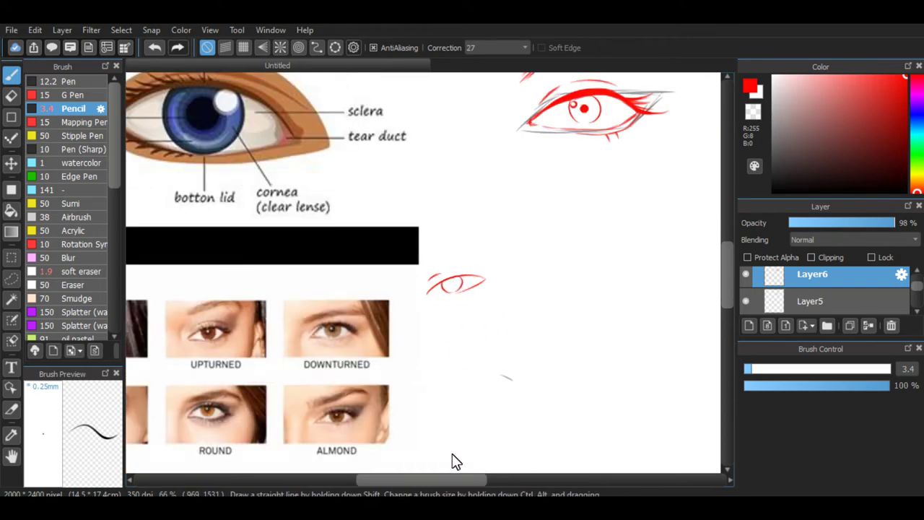
Step: Undo the small eye's earlier strokes and redraw its upper-lid arc with a short curve closing the outer corner
left_click_drag(480, 480, 497, 478)
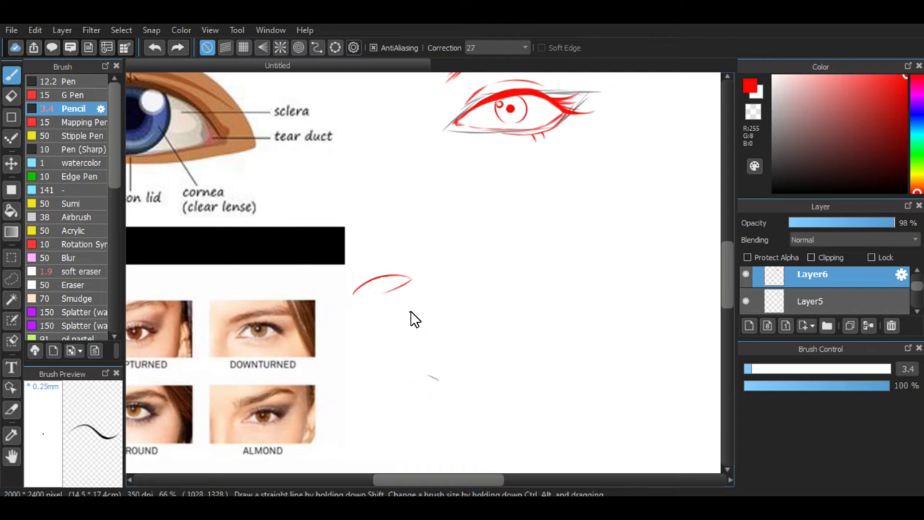
key("ctrl+z")
mouse_move(398, 307)
left_mouse_down()
mouse_move(425, 292)
mouse_move(419, 300)
mouse_move(444, 298)
left_mouse_up()
key("ctrl+z")
key("ctrl+z")
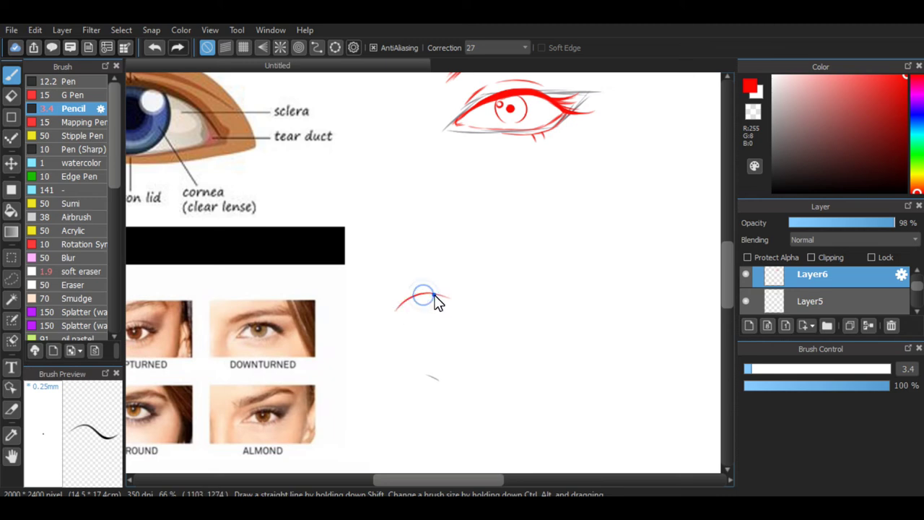
left_click_drag(449, 298, 438, 314)
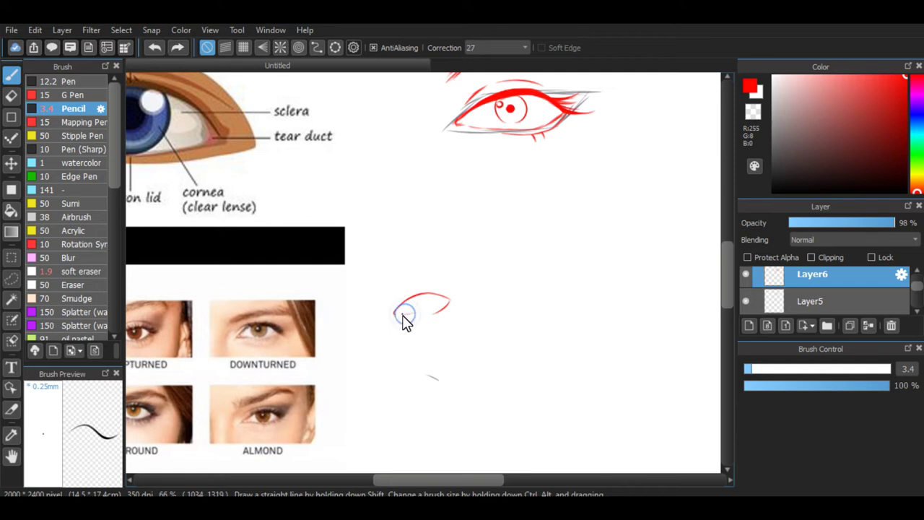
Step: Add the inner crease, iris and thin lower-lid strokes to the small red eye, undoing and redrawing stray lines
mouse_move(397, 308)
left_mouse_down()
mouse_move(448, 300)
mouse_move(411, 306)
mouse_move(418, 312)
mouse_move(426, 305)
mouse_move(411, 305)
mouse_move(426, 303)
mouse_move(426, 312)
mouse_move(414, 295)
left_mouse_up()
key("ctrl+z")
key("ctrl+z")
key("ctrl+z")
key("ctrl+z")
key("ctrl+z")
key("ctrl+z")
key("ctrl+z")
key("ctrl+z")
key("ctrl+plus")
mouse_move(380, 316)
left_mouse_down()
mouse_move(419, 303)
mouse_move(421, 329)
mouse_move(423, 302)
mouse_move(419, 330)
left_mouse_up()
key("ctrl+z")
key("ctrl+minus")
key("ctrl+minus")
key("ctrl+minus")
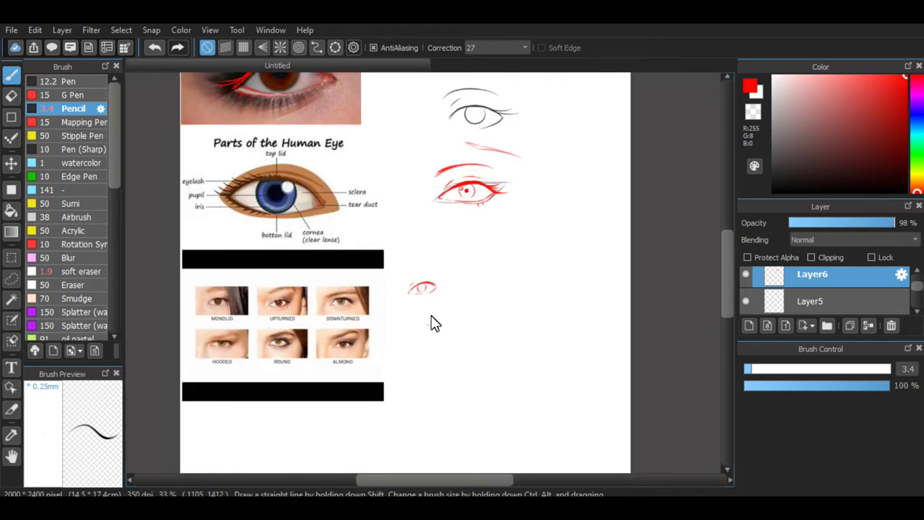
Step: Thicken the small eye's upper lid and extend lash flicks outward from its outer corner
key("ctrl+plus")
key("ctrl+plus")
key("ctrl+plus")
mouse_move(437, 299)
left_mouse_down()
mouse_move(459, 311)
mouse_move(458, 299)
mouse_move(442, 298)
mouse_move(468, 314)
mouse_move(441, 301)
mouse_move(475, 307)
mouse_move(450, 299)
left_mouse_up()
key("ctrl+z")
key("ctrl+z")
Step: Draw a long arched eyebrow above the small eye, thickening its inner end with several overlapping strokes
mouse_move(362, 308)
left_mouse_down()
mouse_move(392, 291)
mouse_move(428, 275)
left_mouse_up()
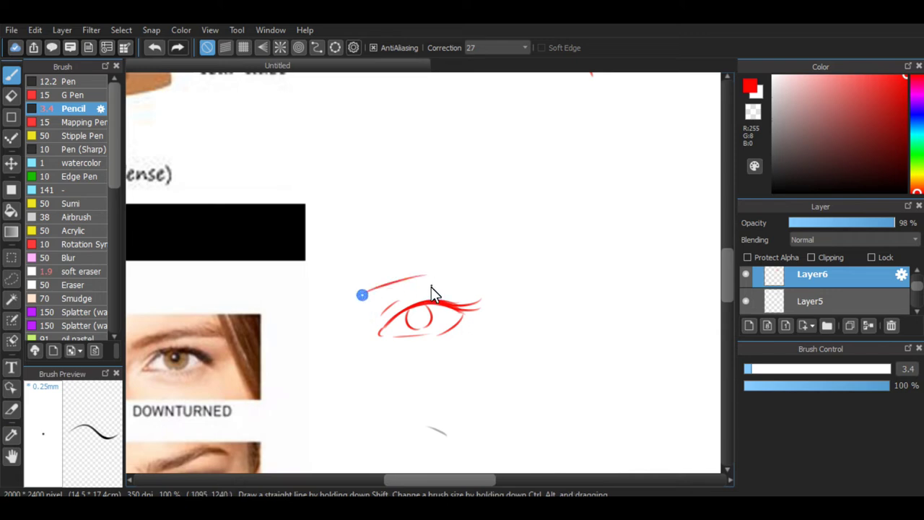
left_click_drag(365, 294, 454, 288)
key("ctrl+z")
mouse_move(366, 292)
left_mouse_down()
mouse_move(429, 271)
mouse_move(474, 287)
left_mouse_up()
left_click_drag(362, 290, 387, 280)
left_click_drag(363, 291, 403, 281)
left_click_drag(367, 288, 425, 285)
mouse_move(371, 286)
left_mouse_down()
mouse_move(392, 291)
mouse_move(375, 280)
left_mouse_up()
key("ctrl+minus")
key("ctrl+minus")
key("ctrl+minus")
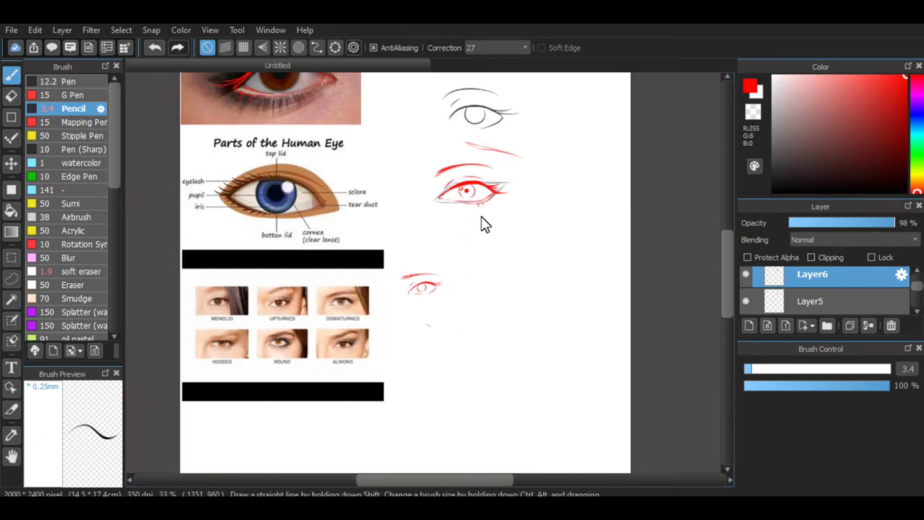
Step: Draw a pupil dot and a small round highlight inside the small eye's iris
key("ctrl+plus")
key("ctrl+plus")
key("ctrl+plus")
left_click_drag(418, 315, 409, 313)
key("ctrl+minus")
key("ctrl+minus")
key("ctrl+minus")
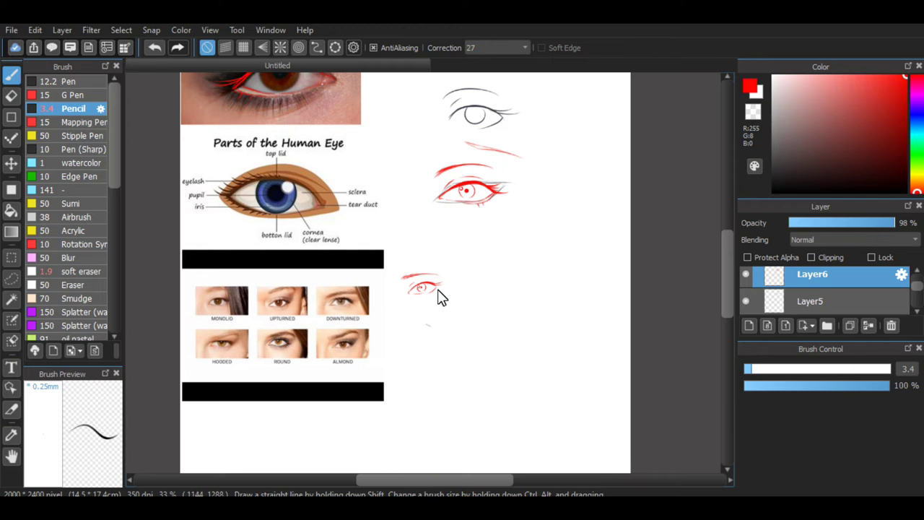
Step: Add a short touch-up stroke just below the lashes at the small eye's outer corner
key("ctrl+plus")
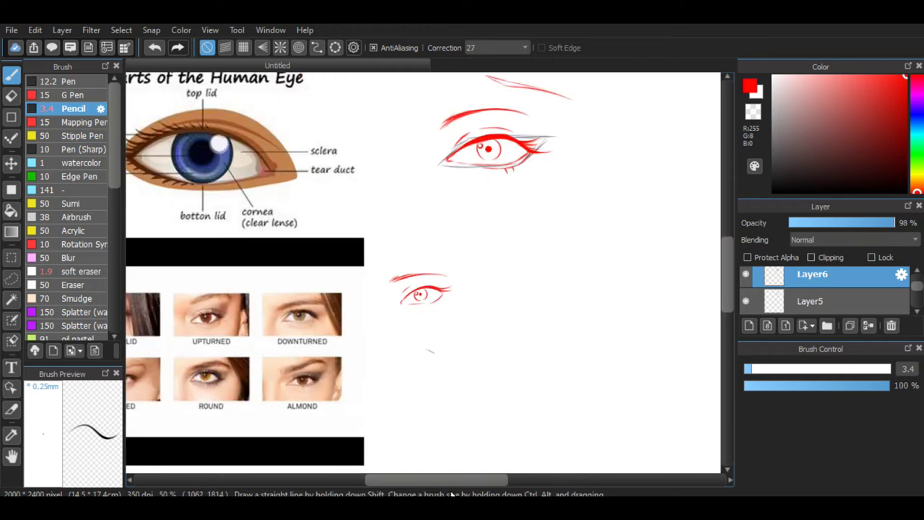
key("ctrl+plus")
key("ctrl+plus")
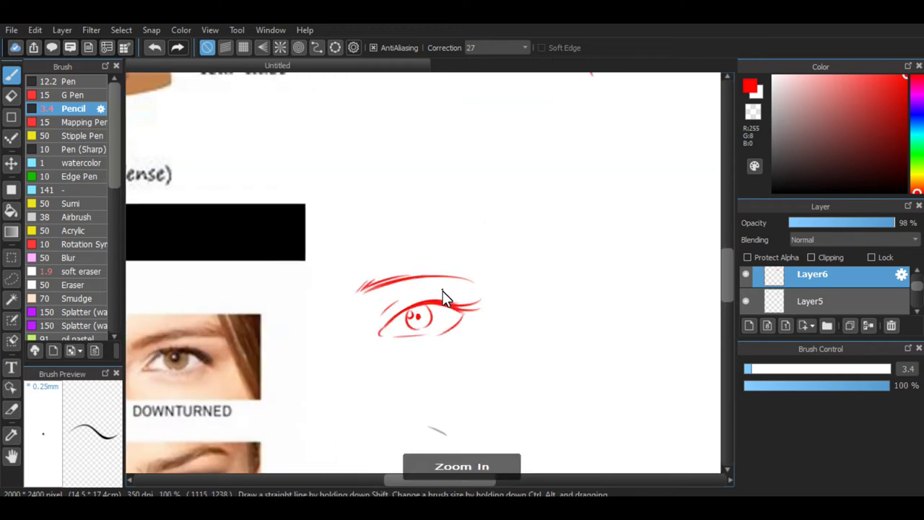
left_click_drag(461, 310, 461, 315)
key("ctrl+minus")
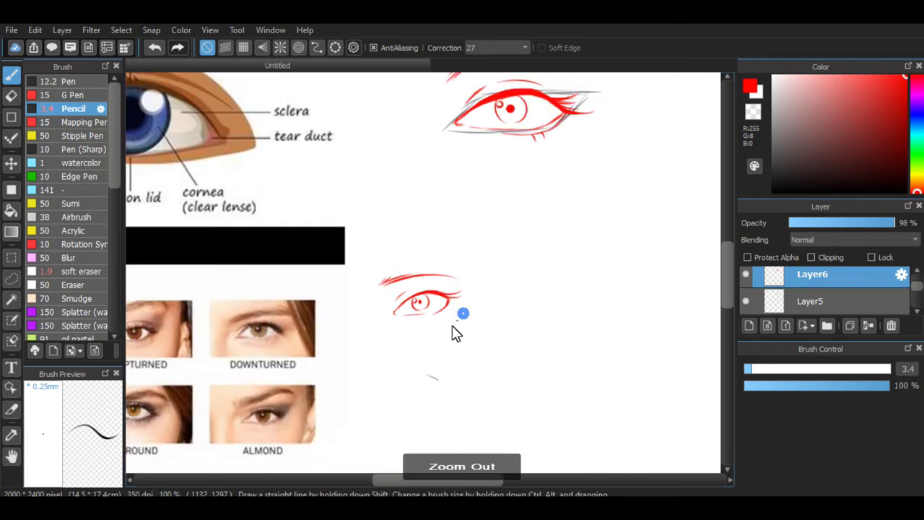
left_click_drag(394, 481, 381, 480)
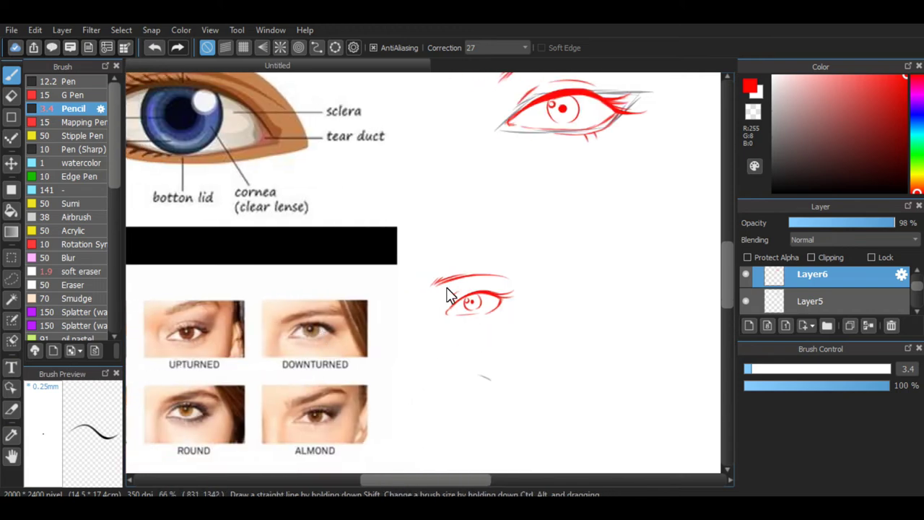
Step: Try extra accent strokes along the small eye's outer corner and lower lid, and undo them
left_click_drag(482, 293, 498, 306)
key("ctrl+z")
key("ctrl+z")
key("ctrl+z")
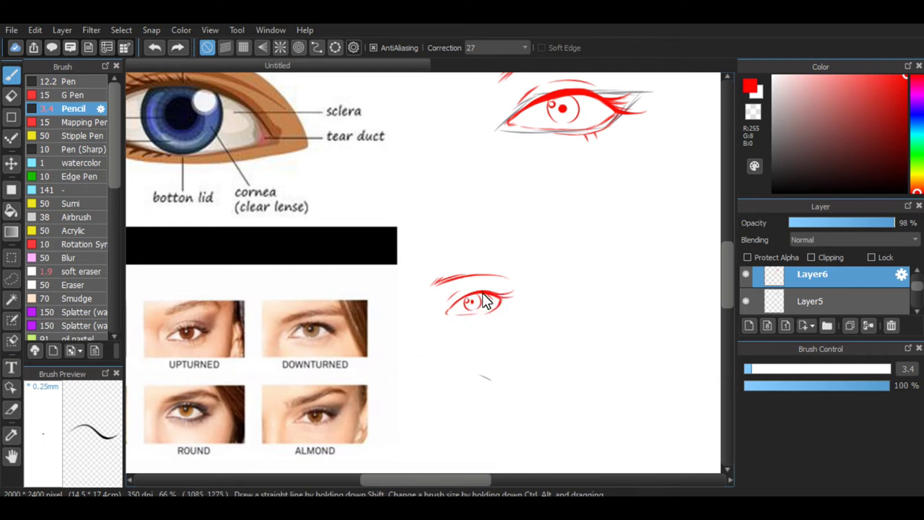
mouse_move(470, 294)
left_mouse_down()
mouse_move(496, 300)
mouse_move(479, 303)
left_mouse_up()
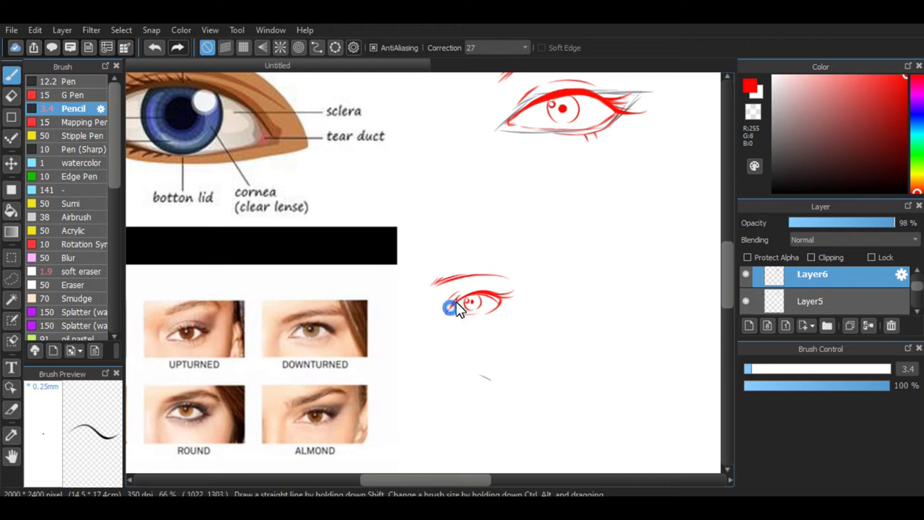
mouse_move(448, 310)
left_mouse_down()
mouse_move(473, 299)
mouse_move(501, 317)
left_mouse_up()
key("ctrl+z")
Step: Draw a large red ellipse around the finished red eye and its eyebrow
scroll(436, 296, "down", 1)
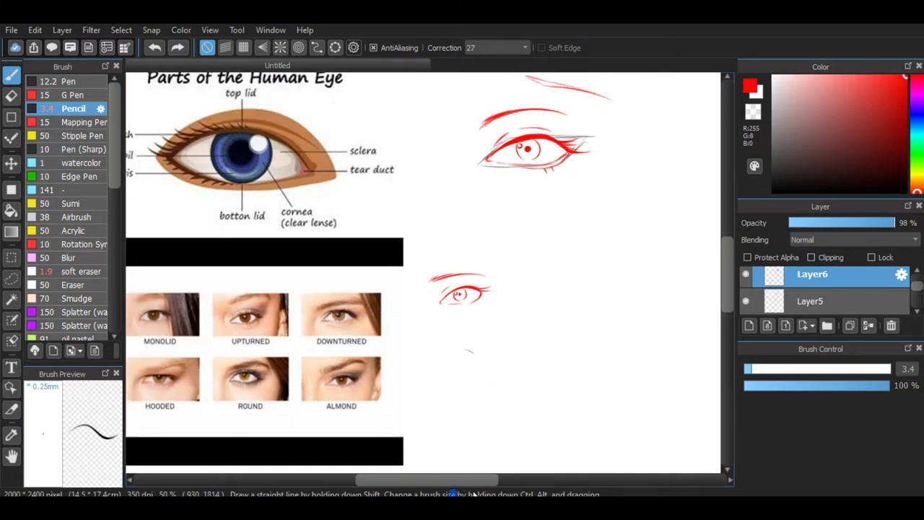
scroll(517, 352, "down", 1)
left_click_drag(726, 278, 728, 271)
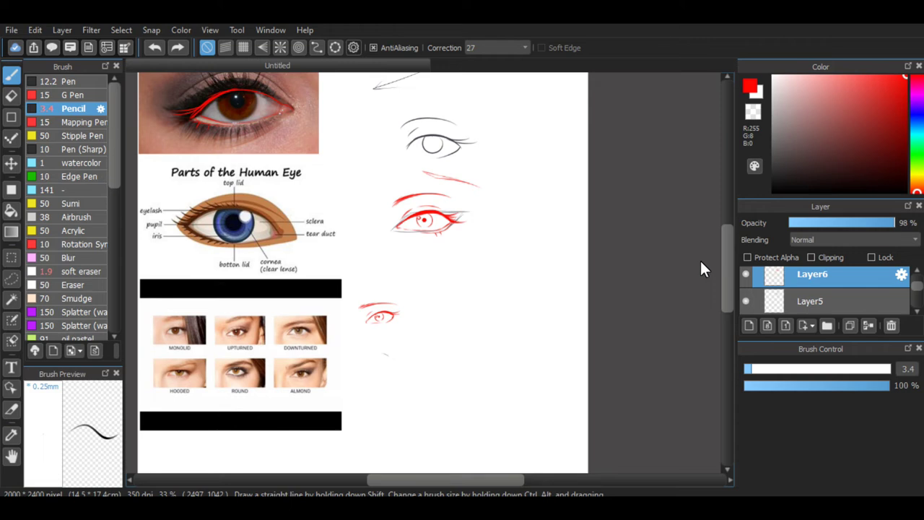
mouse_move(428, 176)
left_mouse_down()
mouse_move(495, 218)
mouse_move(431, 175)
left_mouse_up()
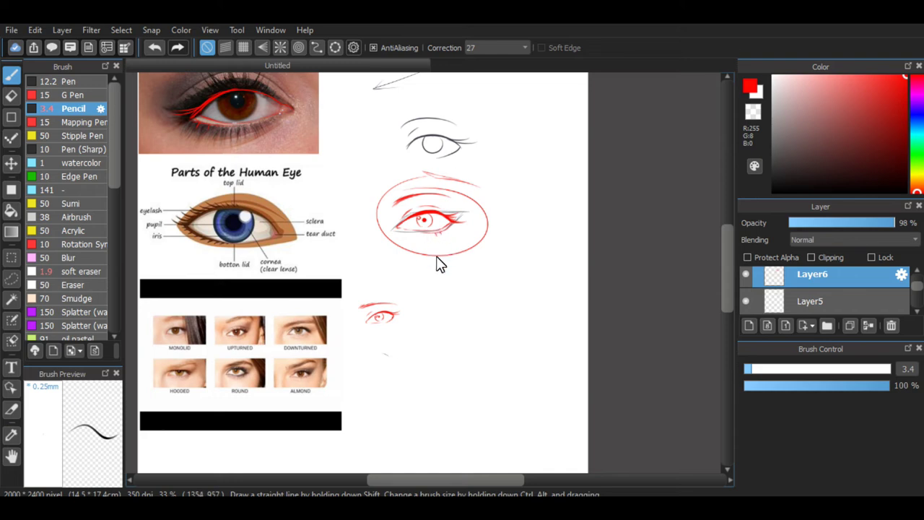
Step: Set the Pencil size to 3.9 and draw a thick upper-lid arc for a new eye beside the small one, redoing unsatisfactory strokes
left_click_drag(476, 480, 481, 461)
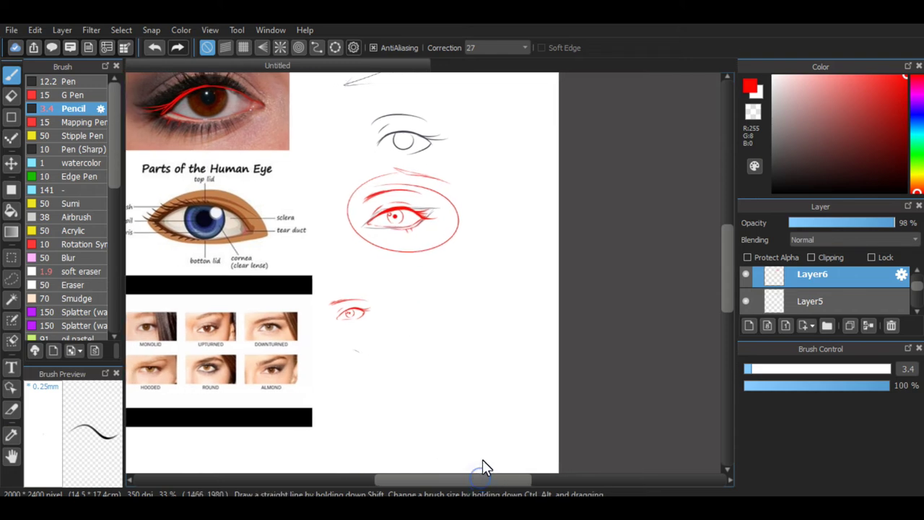
left_click(751, 372)
scroll(525, 330, "up", 1)
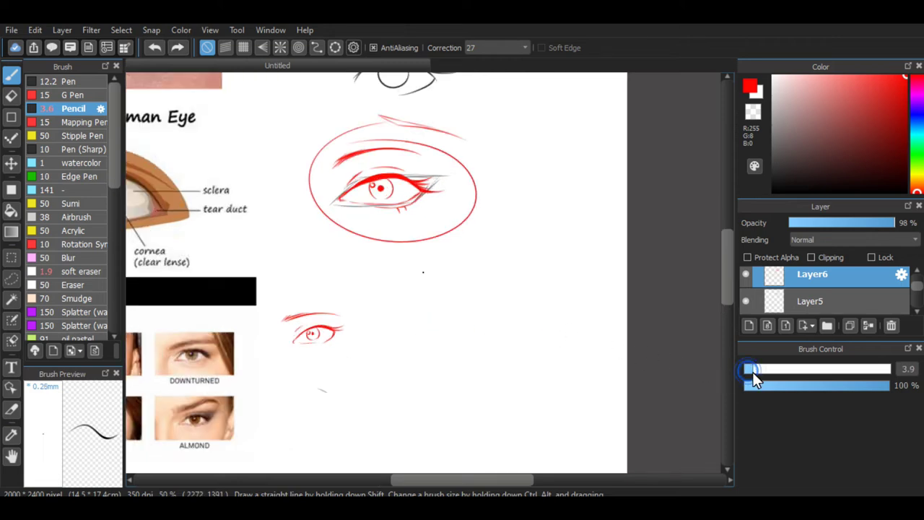
key("ctrl+z")
mouse_move(414, 322)
left_mouse_down()
mouse_move(453, 313)
mouse_move(415, 328)
mouse_move(448, 304)
mouse_move(449, 314)
mouse_move(436, 313)
mouse_move(465, 304)
left_mouse_up()
key("ctrl+z")
key("ctrl+z")
key("ctrl+z")
key("ctrl+z")
key("ctrl+z")
mouse_move(416, 325)
left_mouse_down()
mouse_move(437, 309)
mouse_move(471, 304)
mouse_move(487, 312)
mouse_move(457, 305)
mouse_move(482, 308)
mouse_move(497, 323)
left_mouse_up()
key("ctrl+z")
key("ctrl+z")
key("ctrl+z")
key("ctrl+plus")
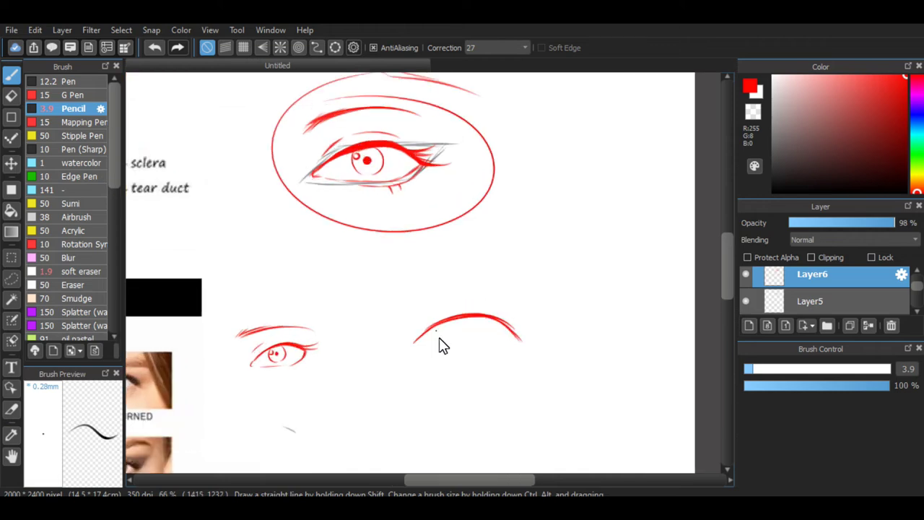
Step: Extend the new eye's upper-lid arc down to a pointed inner corner
key("ctrl+z")
left_click_drag(432, 328, 411, 353)
mouse_move(432, 326)
left_mouse_down()
mouse_move(421, 341)
mouse_move(426, 331)
left_mouse_up()
Step: Draw a thin, nearly flat lower lid that curves up to the new eye's outer corner, undoing and redrawing stray strokes
mouse_move(411, 351)
left_mouse_down()
mouse_move(439, 328)
mouse_move(465, 325)
mouse_move(451, 319)
mouse_move(519, 339)
mouse_move(501, 353)
left_mouse_up()
key("ctrl+z")
key("ctrl+z")
key("ctrl+z")
key("ctrl+z")
left_click(415, 344)
left_click_drag(413, 354, 470, 352)
mouse_move(446, 353)
left_mouse_down()
mouse_move(483, 352)
mouse_move(473, 352)
left_mouse_up()
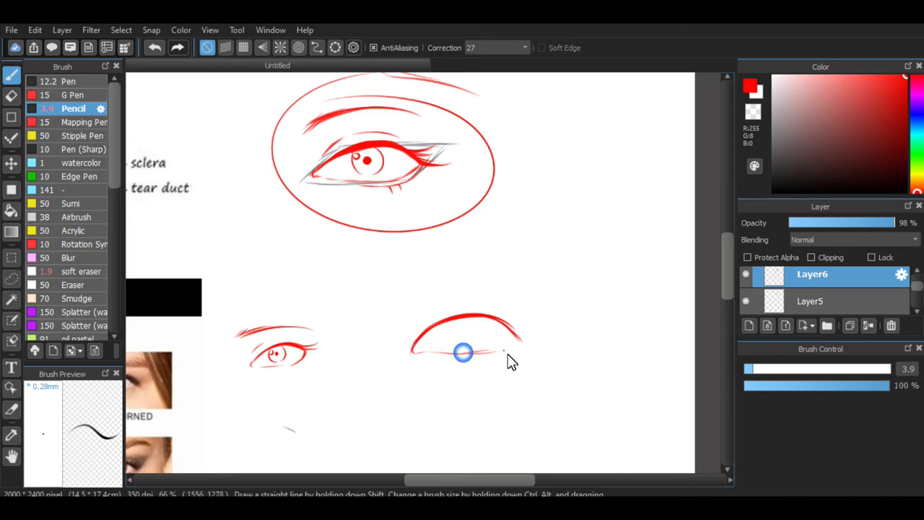
key("ctrl+z")
left_click_drag(446, 354, 480, 352)
mouse_move(456, 353)
left_mouse_down()
mouse_move(498, 350)
mouse_move(446, 352)
mouse_move(519, 337)
left_mouse_up()
key("ctrl+z")
key("ctrl+z")
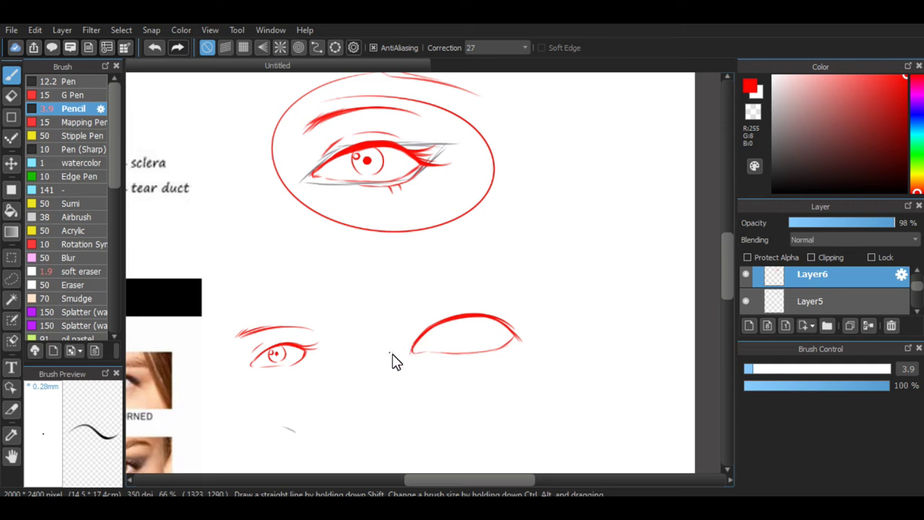
Step: Sketch a slanted four-sided guide frame around the new eye outline
left_click_drag(404, 361, 439, 325)
key("ctrl+z")
mouse_move(401, 362)
left_mouse_down()
mouse_move(436, 315)
mouse_move(504, 310)
left_mouse_up()
key("ctrl+z")
left_click_drag(438, 313, 528, 312)
key("ctrl+z")
mouse_move(510, 314)
left_mouse_down()
mouse_move(538, 312)
mouse_move(516, 354)
left_mouse_up()
key("ctrl+z")
left_click_drag(538, 315, 514, 360)
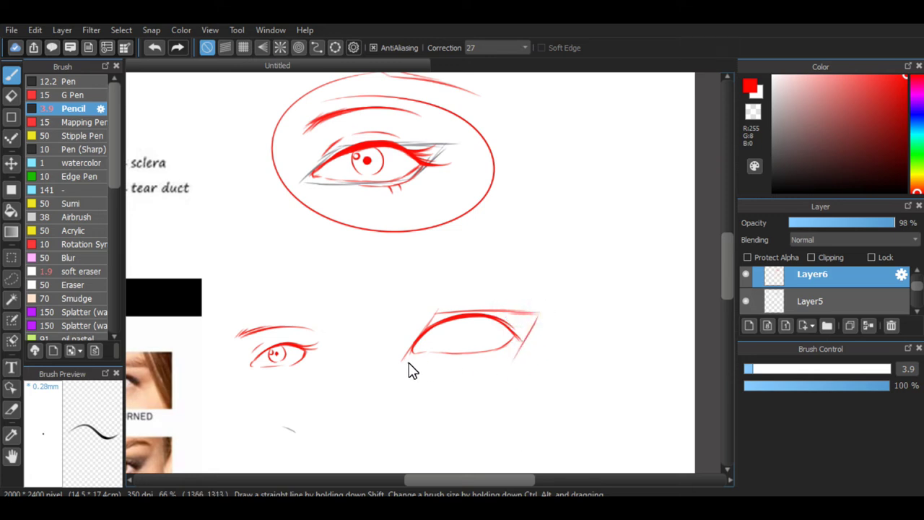
left_click_drag(404, 360, 525, 353)
key("ctrl+z")
key("ctrl+z")
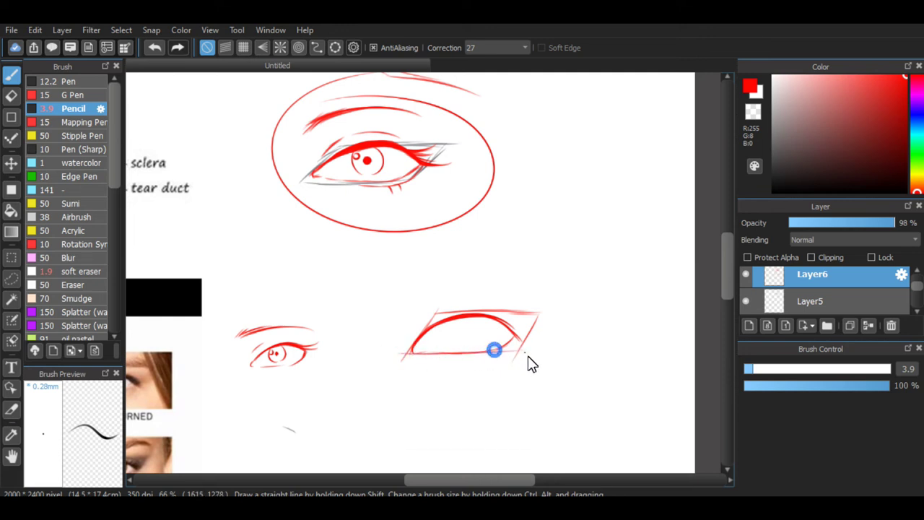
Step: Undo all the guide frame lines around the new eye outline
key("ctrl+minus")
key("ctrl+plus")
key("ctrl+z")
key("ctrl+z")
key("ctrl+z")
key("ctrl+z")
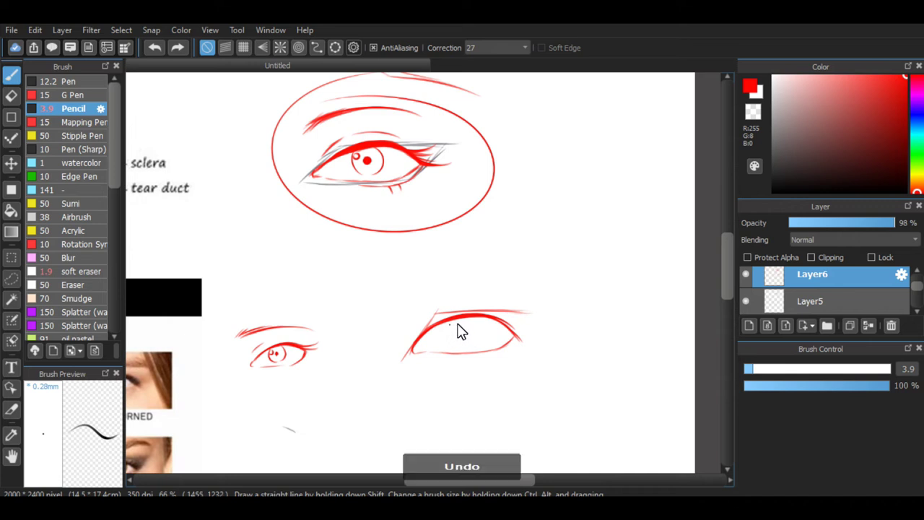
key("ctrl+z")
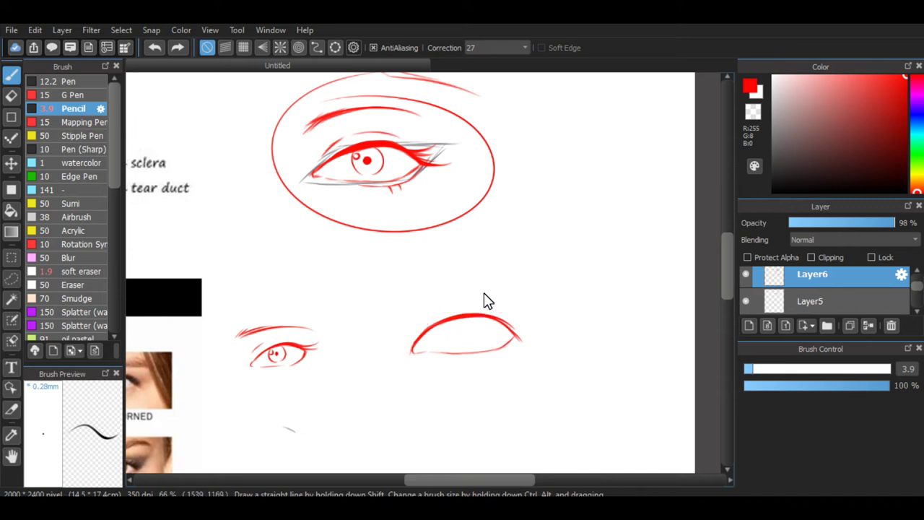
Step: Sketch a trial eyeball circle over the new eye outline and crease curves above its upper lid
mouse_move(436, 297)
left_mouse_down()
mouse_move(531, 335)
mouse_move(468, 288)
mouse_move(527, 351)
mouse_move(471, 289)
left_mouse_up()
key("ctrl+z")
key("ctrl+z")
left_click_drag(421, 332, 499, 316)
left_click_drag(427, 308, 480, 298)
key("ctrl+z")
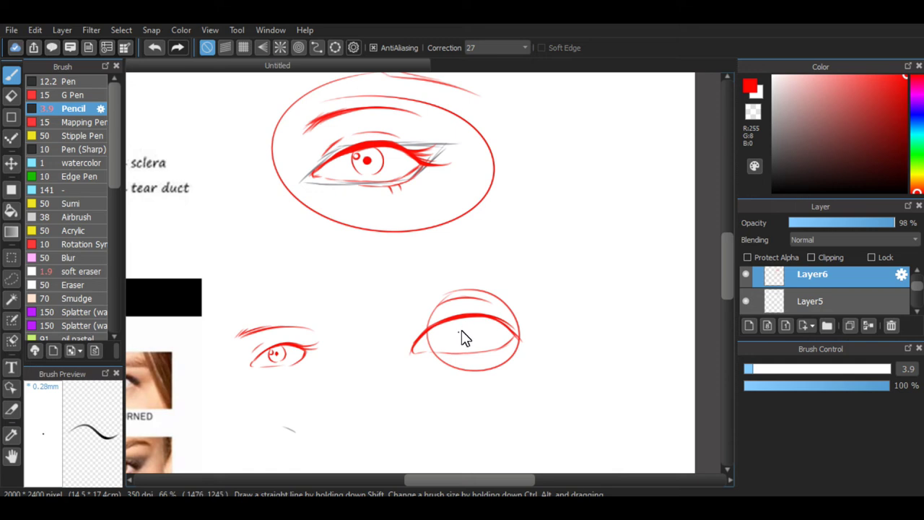
Step: Undo the trial circle and crease strokes over the new eye outline
key("ctrl+z")
left_click_drag(426, 332, 427, 352)
key("ctrl+z")
key("ctrl+z")
key("ctrl+z")
key("ctrl+z")
key("ctrl+z")
key("ctrl+z")
key("ctrl+z")
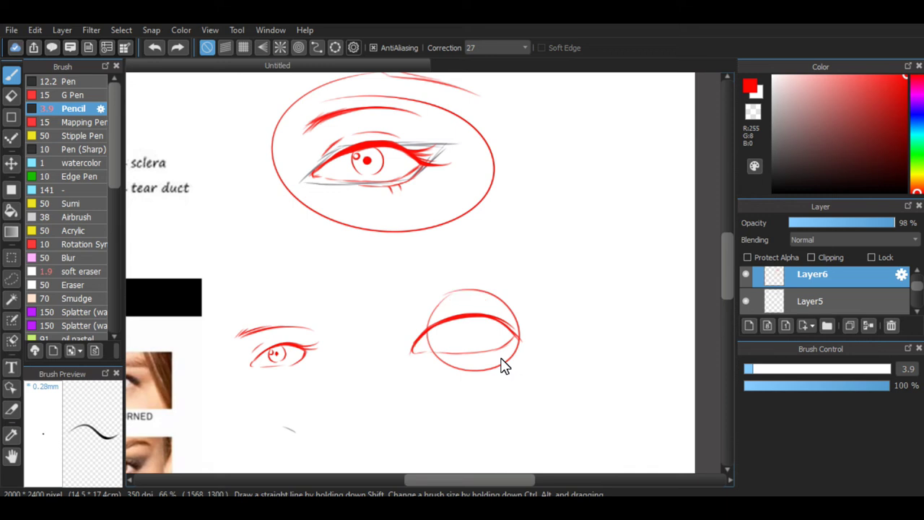
key("ctrl+z")
Step: Add a short crease stroke above the new eye's inner corner and thicken the outer end of its upper lid
left_click_drag(413, 331, 436, 317)
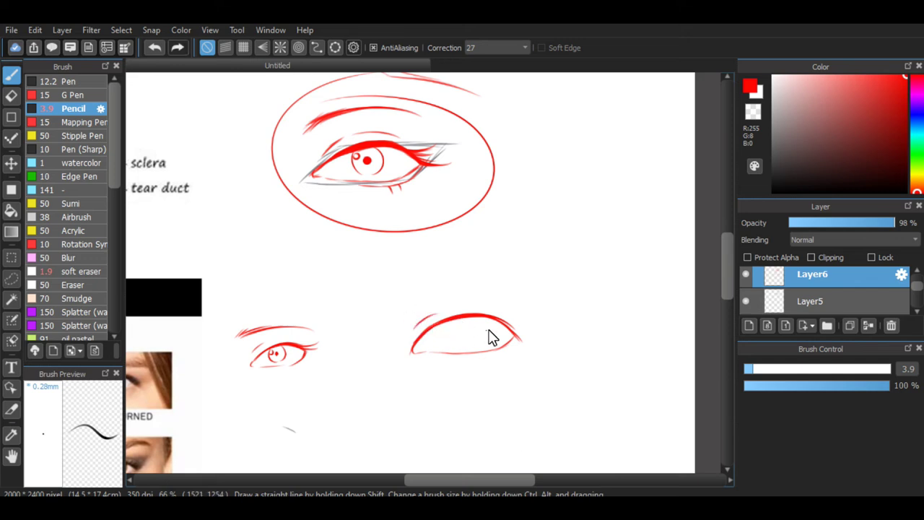
scroll(509, 367, "up", 1)
key("ctrl+z")
left_click_drag(516, 338, 565, 368)
key("ctrl+z")
left_click_drag(519, 336, 568, 370)
key("ctrl+z")
mouse_move(514, 338)
left_mouse_down()
mouse_move(564, 365)
mouse_move(548, 347)
mouse_move(567, 369)
left_mouse_up()
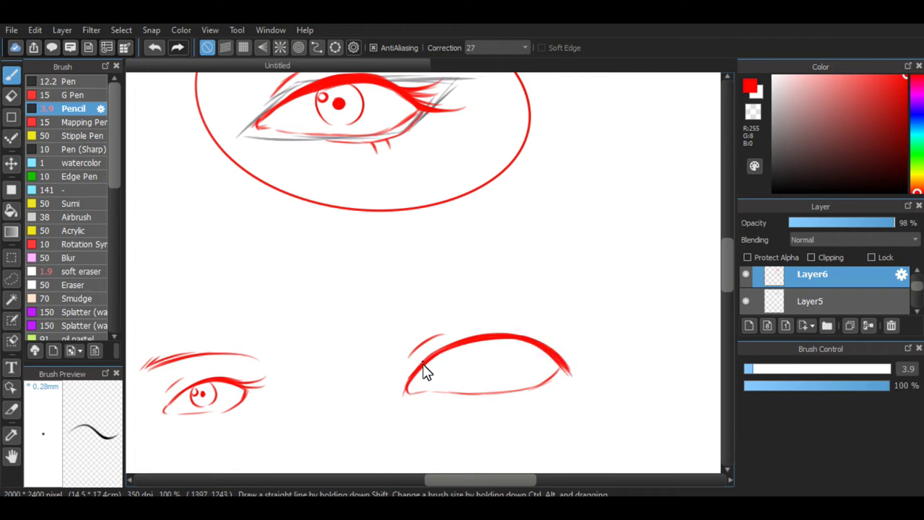
Step: Thicken the middle of the new eye's upper lid with overlapping curved strokes, undoing the ones that stray
key("ctrl+z")
mouse_move(414, 368)
left_mouse_down()
mouse_move(443, 348)
mouse_move(508, 338)
left_mouse_up()
key("ctrl+z")
left_click_drag(442, 348, 509, 337)
left_click_drag(442, 347, 507, 336)
key("ctrl+z")
left_click_drag(434, 351, 498, 336)
left_click_drag(439, 348, 504, 337)
left_click_drag(442, 347, 507, 334)
left_click_drag(443, 345, 509, 331)
mouse_move(443, 346)
left_mouse_down()
mouse_move(488, 330)
mouse_move(503, 337)
mouse_move(450, 346)
mouse_move(508, 338)
mouse_move(455, 346)
mouse_move(471, 336)
mouse_move(531, 342)
mouse_move(471, 343)
mouse_move(502, 332)
mouse_move(539, 341)
left_mouse_up()
left_click_drag(461, 342, 526, 336)
key("ctrl+z")
left_click_drag(483, 335, 546, 342)
key("ctrl+minus")
key("ctrl+plus")
left_click_drag(440, 349, 521, 334)
key("ctrl+z")
mouse_move(456, 339)
left_mouse_down()
mouse_move(534, 341)
mouse_move(520, 345)
mouse_move(533, 336)
mouse_move(543, 345)
left_mouse_up()
key("ctrl+z")
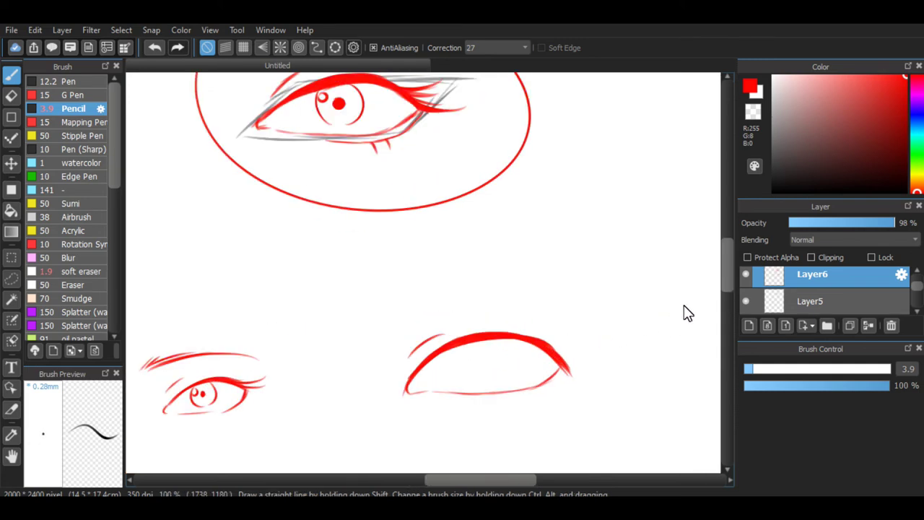
Step: Add darker strokes along the outer end of the new eye's lower lid, undoing stray ones
left_click_drag(721, 284, 725, 297)
mouse_move(564, 306)
left_mouse_down()
mouse_move(507, 332)
mouse_move(547, 328)
mouse_move(532, 334)
mouse_move(565, 312)
mouse_move(541, 330)
mouse_move(568, 320)
mouse_move(557, 326)
mouse_move(568, 309)
left_mouse_up()
key("ctrl+z")
key("ctrl+z")
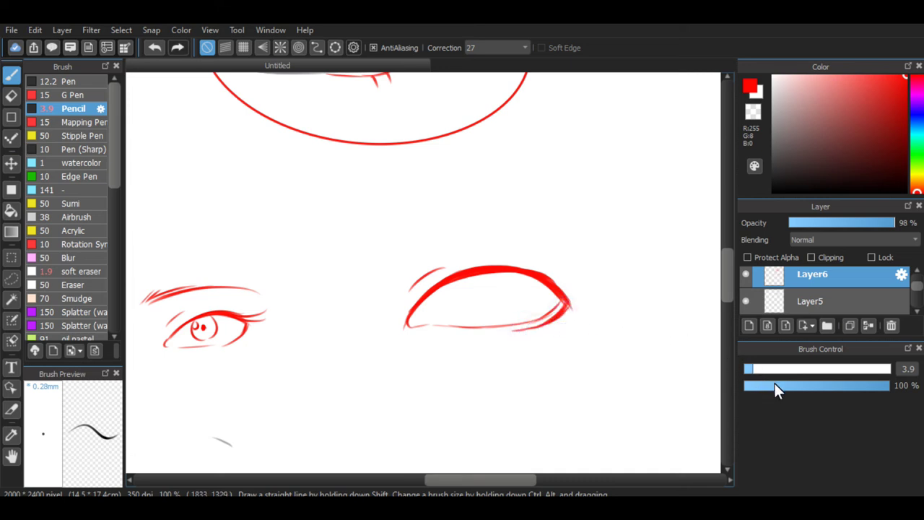
Step: Thicken the outer end of the new eye's upper lid with overlapping curved strokes, undoing the stray one
mouse_move(482, 272)
left_mouse_down()
mouse_move(545, 278)
mouse_move(496, 267)
mouse_move(543, 280)
mouse_move(499, 271)
mouse_move(533, 269)
mouse_move(543, 274)
mouse_move(495, 268)
mouse_move(550, 278)
mouse_move(502, 270)
mouse_move(536, 272)
mouse_move(568, 303)
left_mouse_up()
key("ctrl+z")
left_click_drag(537, 273, 569, 307)
left_click_drag(541, 273, 572, 307)
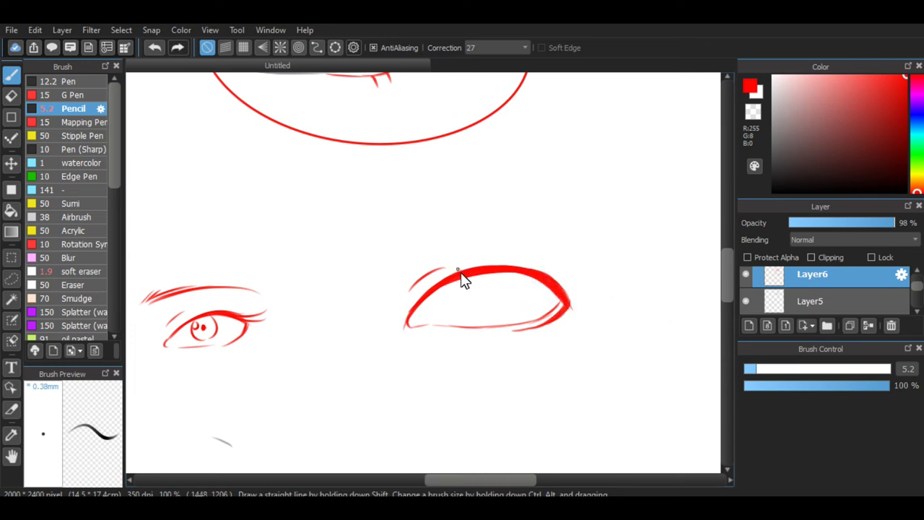
Step: Draw pointed lashes flicking outward from the new eye's outer corner with a slightly larger Pencil, undoing strokes that stray
mouse_move(512, 270)
left_mouse_down()
mouse_move(563, 277)
mouse_move(546, 282)
mouse_move(598, 296)
mouse_move(555, 289)
mouse_move(560, 298)
mouse_move(551, 294)
mouse_move(589, 289)
mouse_move(566, 289)
mouse_move(555, 277)
mouse_move(595, 273)
mouse_move(591, 286)
left_mouse_up()
key("ctrl+z")
key("ctrl+z")
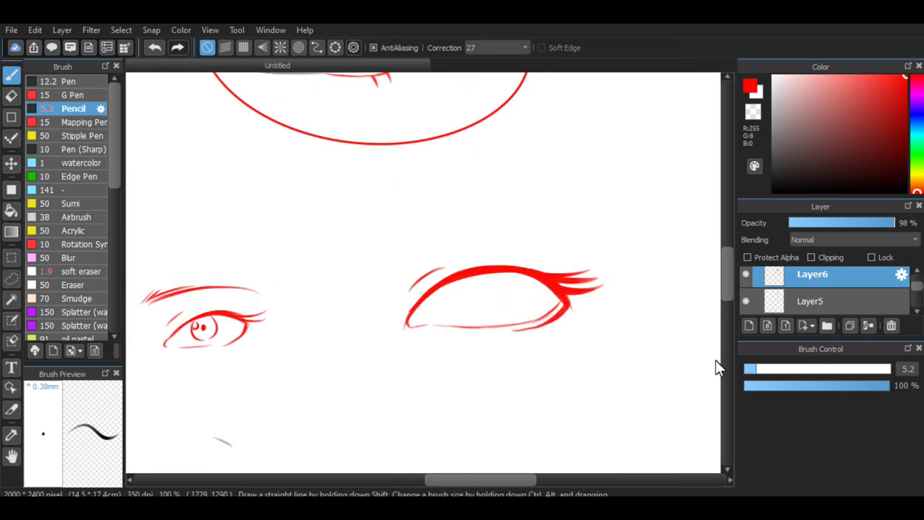
key("ctrl+z")
key("ctrl+z")
key("ctrl+z")
left_click_drag(754, 370, 760, 370)
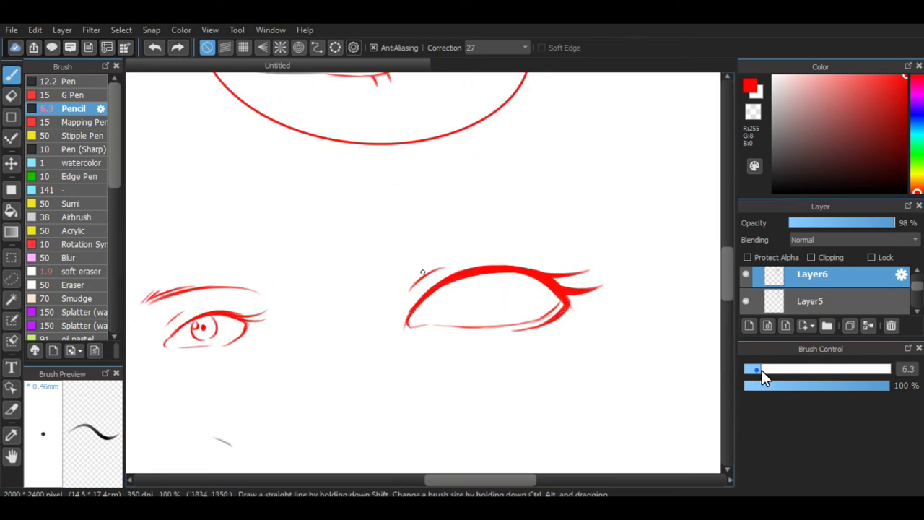
left_click_drag(556, 291, 616, 300)
mouse_move(560, 292)
left_mouse_down()
mouse_move(568, 304)
mouse_move(591, 303)
mouse_move(602, 298)
mouse_move(596, 289)
left_mouse_up()
key("ctrl+z")
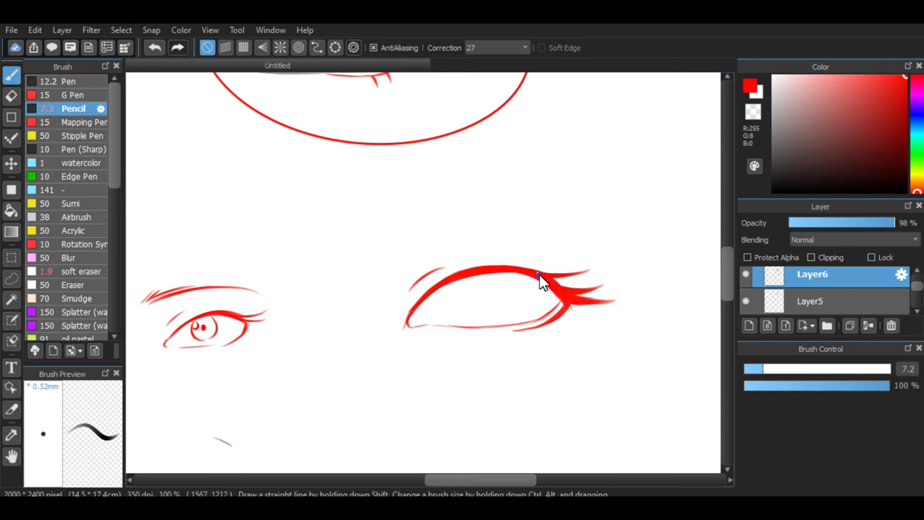
Step: Erase the uppermost outer lash of the new eye with the Eraser at 100% opacity
left_click(11, 95)
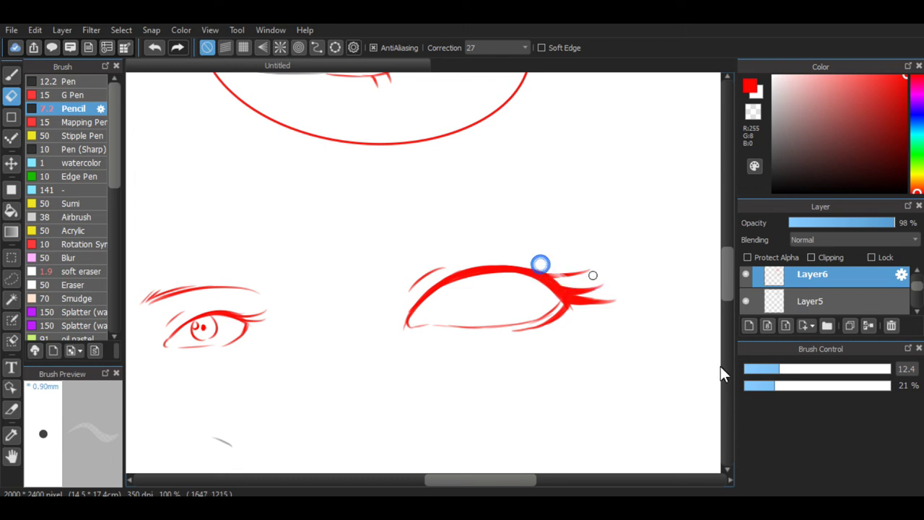
left_click_drag(775, 386, 889, 385)
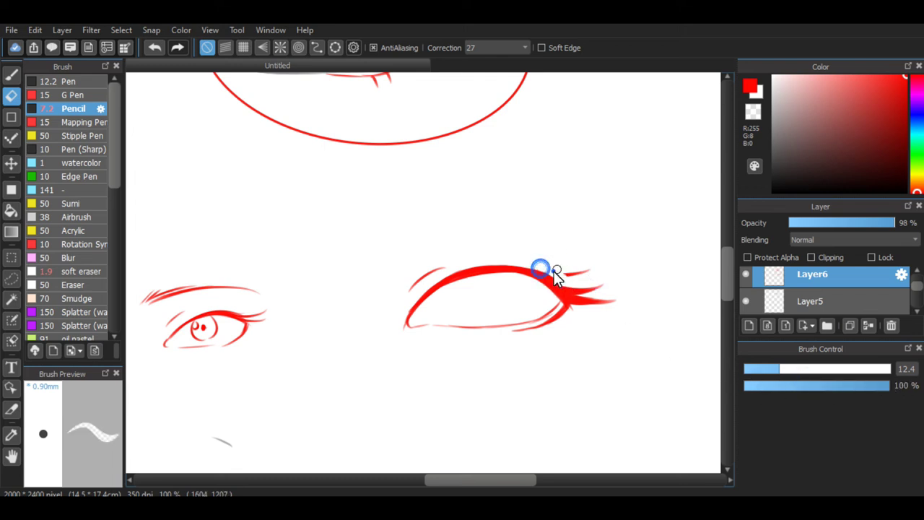
scroll(578, 271, "down", 3)
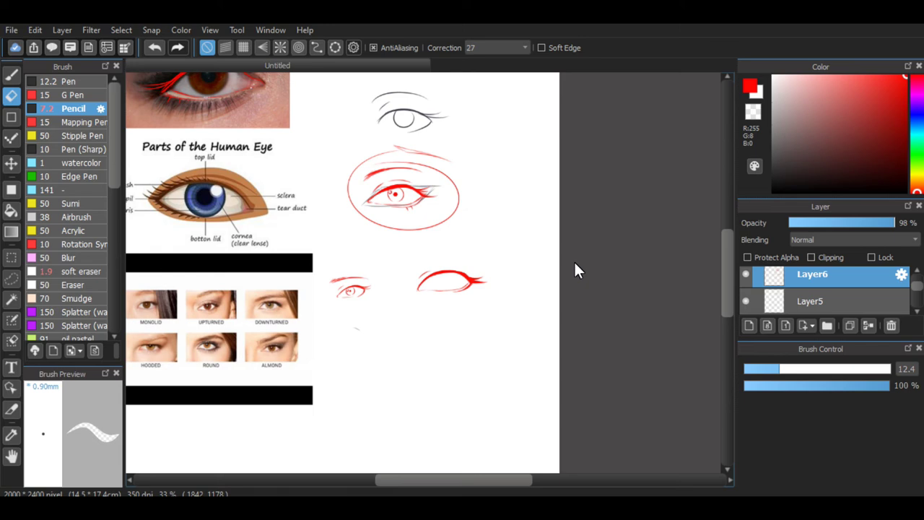
scroll(574, 269, "up", 3)
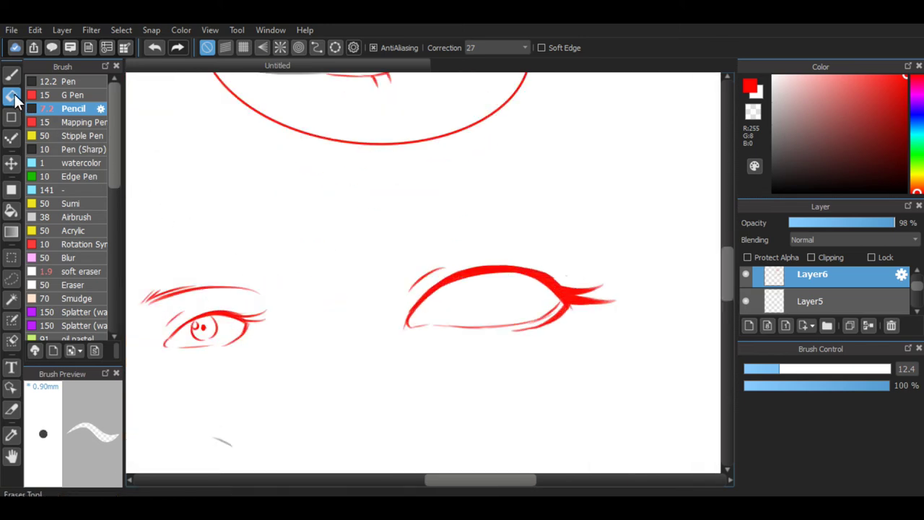
Step: Thicken the new eye's upper lid from the inner corner to past its middle with the 7.2 Pencil, undoing stray strokes
key("b")
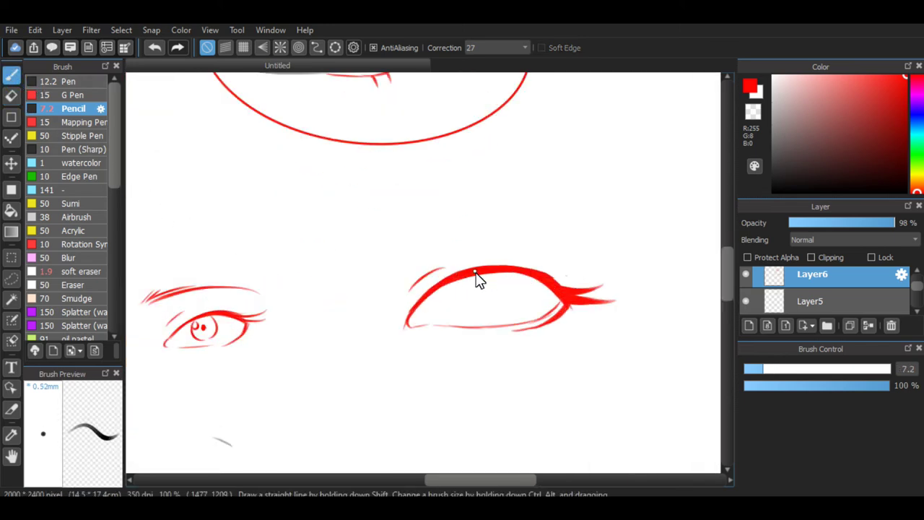
left_click_drag(449, 275, 547, 287)
key("ctrl+z")
left_click_drag(422, 296, 465, 276)
left_click_drag(412, 315, 462, 289)
mouse_move(415, 308)
left_mouse_down()
mouse_move(472, 278)
mouse_move(543, 268)
left_mouse_up()
key("ctrl+z")
mouse_move(464, 268)
left_mouse_down()
mouse_move(507, 263)
mouse_move(551, 282)
left_mouse_up()
key("ctrl+z")
left_click_drag(474, 268, 542, 281)
mouse_move(471, 270)
left_mouse_down()
mouse_move(532, 277)
mouse_move(516, 265)
left_mouse_up()
Step: Reduce the Pencil size to 4.7 and draw a thin, broken crease line above the new eye's upper lid, undoing stray strokes
scroll(526, 296, "down", 2)
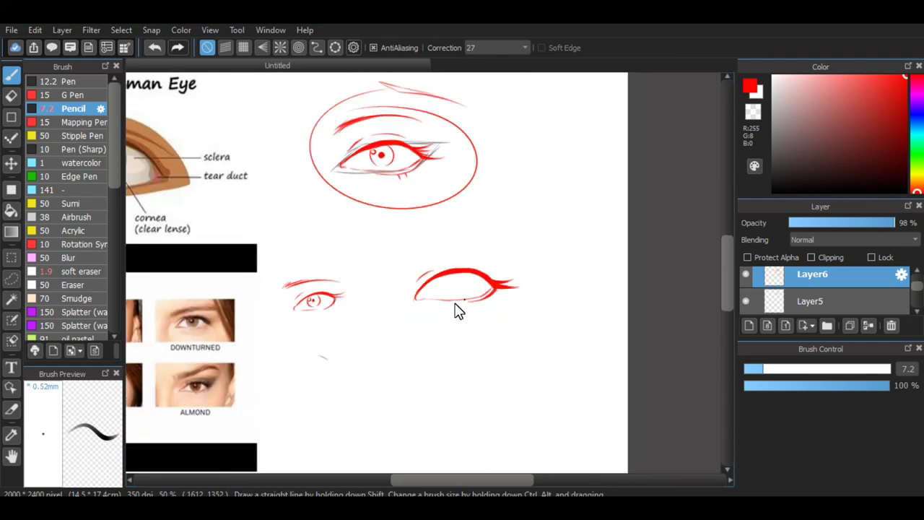
scroll(461, 317, "down", 1)
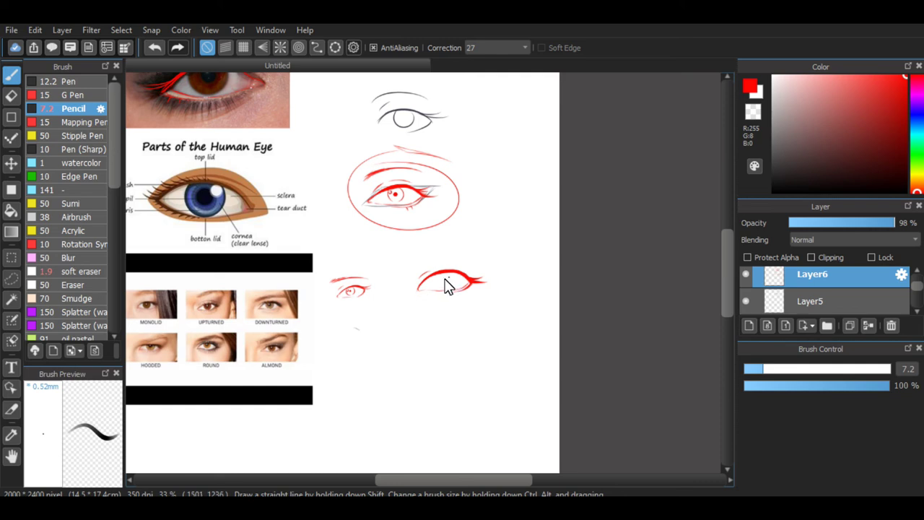
scroll(450, 283, "up", 3)
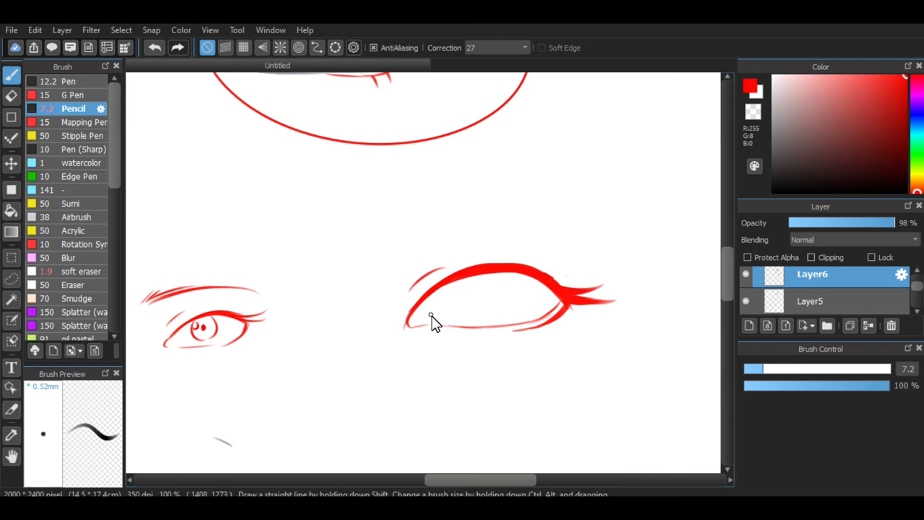
left_click_drag(755, 370, 761, 370)
key("ctrl+minus")
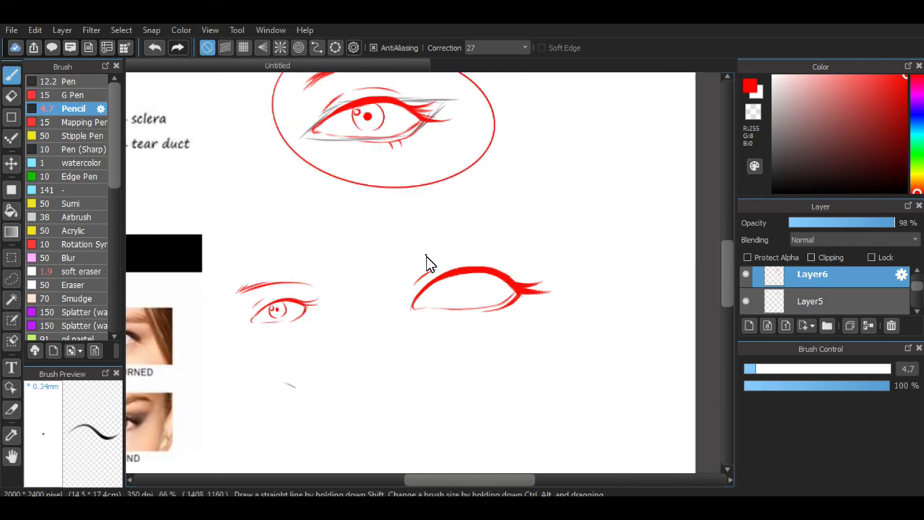
key("ctrl+z")
mouse_move(437, 271)
left_mouse_down()
mouse_move(459, 265)
mouse_move(443, 267)
left_mouse_up()
key("ctrl+z")
key("ctrl+z")
mouse_move(458, 264)
left_mouse_down()
mouse_move(511, 271)
mouse_move(491, 262)
mouse_move(503, 266)
left_mouse_up()
key("ctrl+z")
key("ctrl+z")
key("ctrl+z")
key("ctrl+z")
key("ctrl+minus")
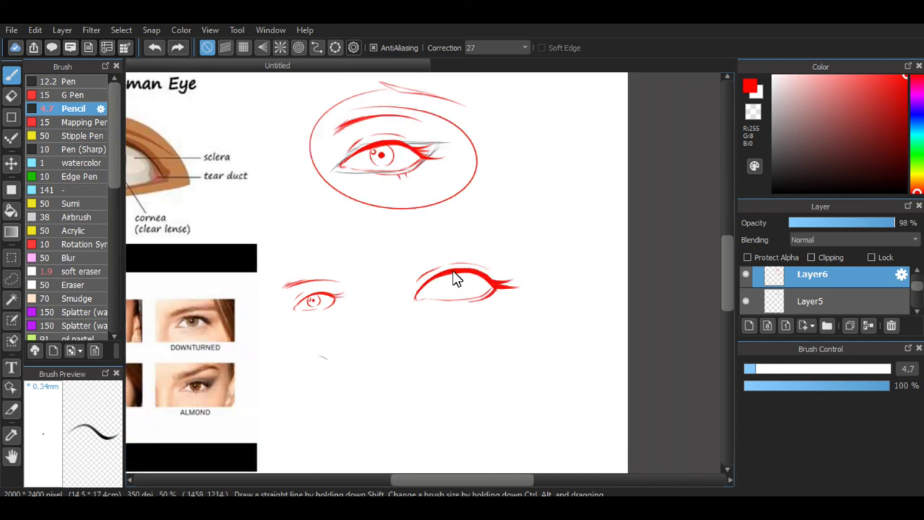
Step: Draw an arched eyebrow above the new eye, thicker at the inner end and tapering outward, redoing unsatisfactory strokes
scroll(441, 270, "up", 2)
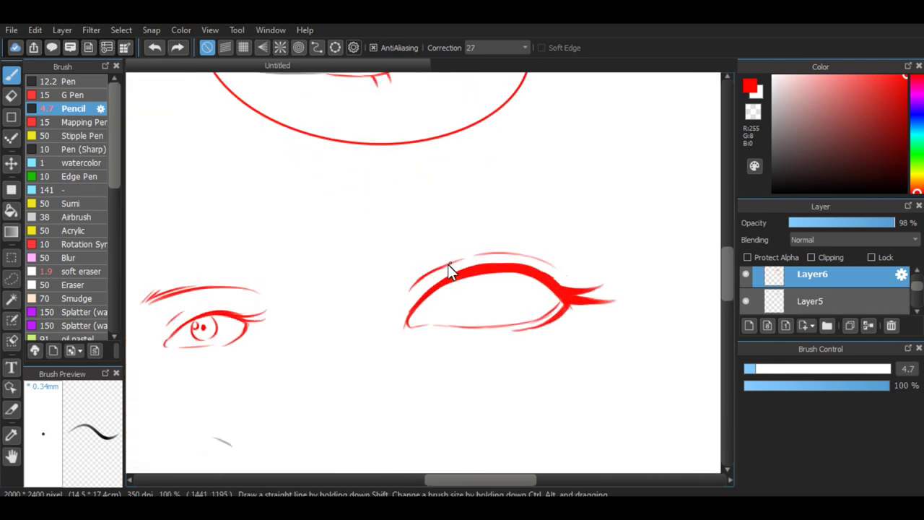
scroll(463, 292, "down", 1)
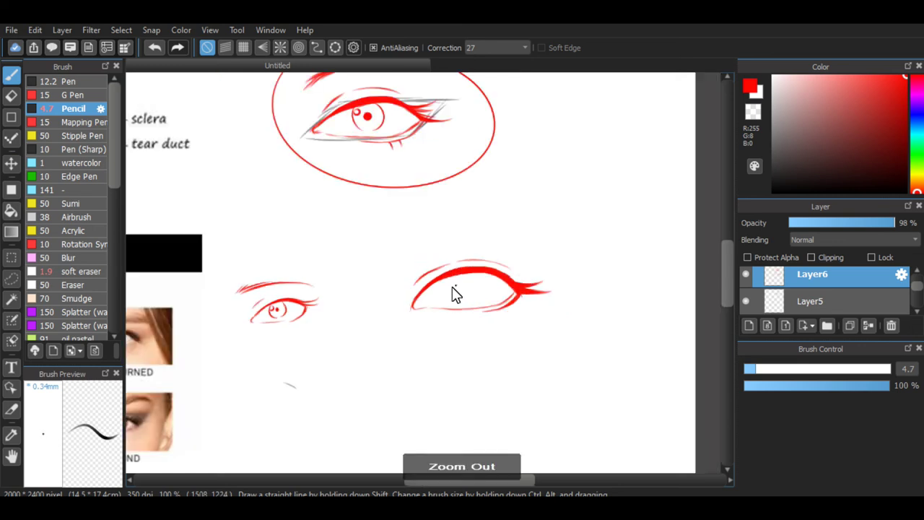
scroll(408, 252, "down", 1)
scroll(427, 227, "up", 1)
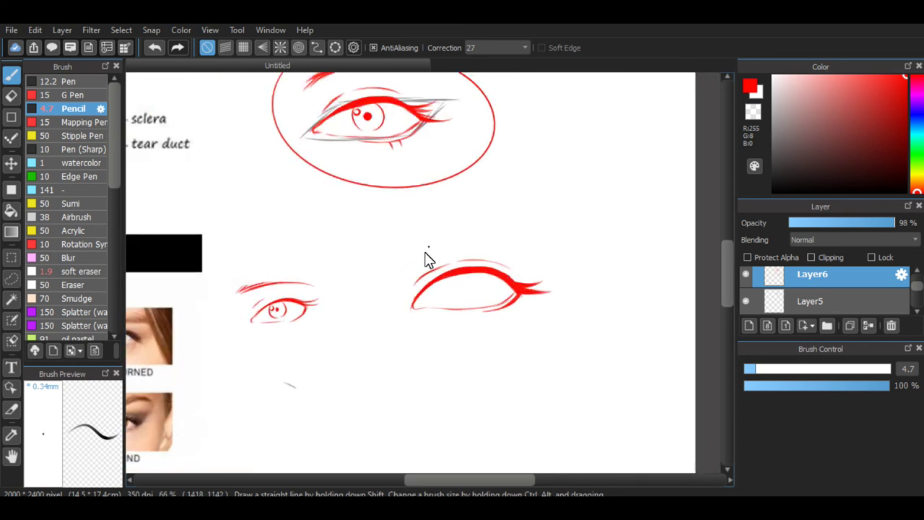
mouse_move(402, 259)
left_mouse_down()
mouse_move(421, 243)
mouse_move(400, 260)
mouse_move(457, 249)
mouse_move(434, 244)
mouse_move(476, 242)
left_mouse_up()
key("ctrl+z")
key("ctrl+z")
key("ctrl+z")
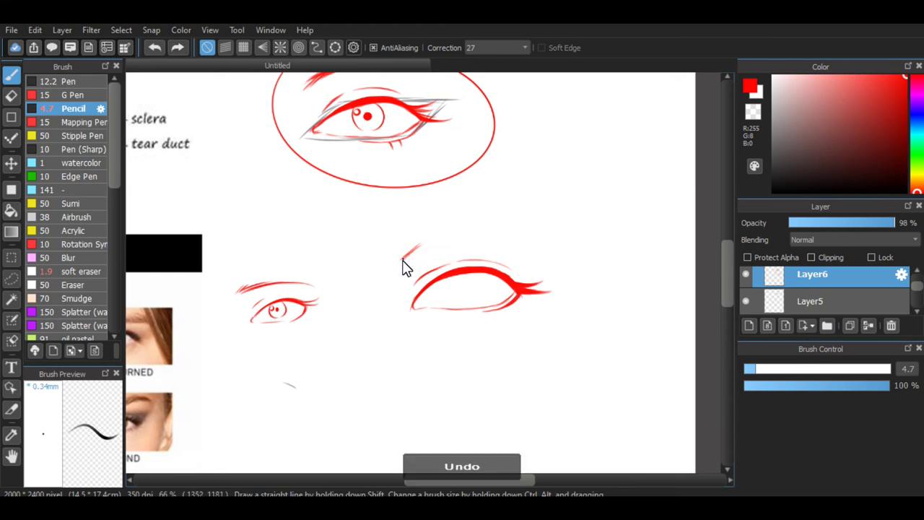
key("ctrl+z")
key("ctrl+z")
mouse_move(400, 258)
left_mouse_down()
mouse_move(427, 241)
mouse_move(496, 248)
mouse_move(437, 242)
mouse_move(488, 241)
mouse_move(494, 251)
mouse_move(463, 239)
mouse_move(509, 256)
mouse_move(428, 240)
mouse_move(399, 257)
mouse_move(432, 242)
mouse_move(413, 244)
mouse_move(468, 238)
mouse_move(426, 239)
mouse_move(462, 242)
left_mouse_up()
key("ctrl+z")
key("ctrl+z")
left_click_drag(409, 251, 467, 241)
key("ctrl+z")
Step: Hide Layer6 and show it again to check the sketched eyes
key("ctrl+minus")
key("ctrl+minus")
key("ctrl+plus")
key("ctrl+plus")
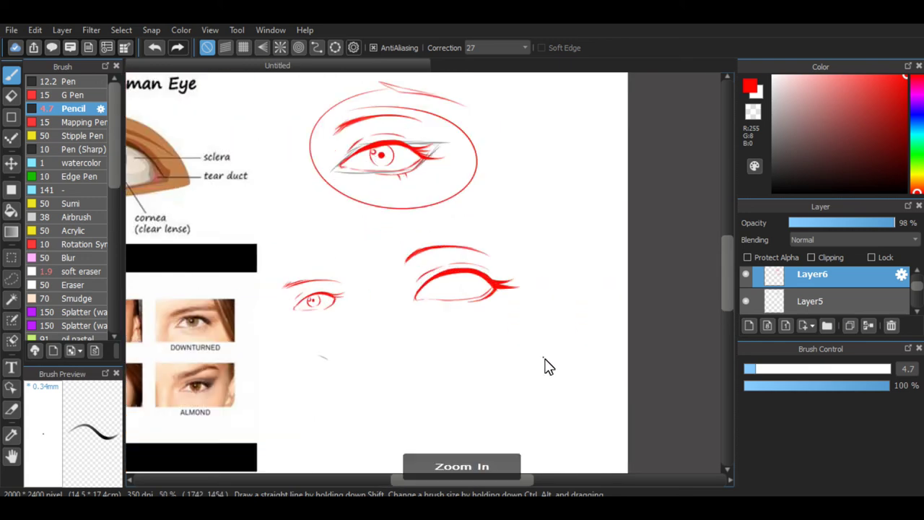
left_click(746, 274)
left_click(746, 274)
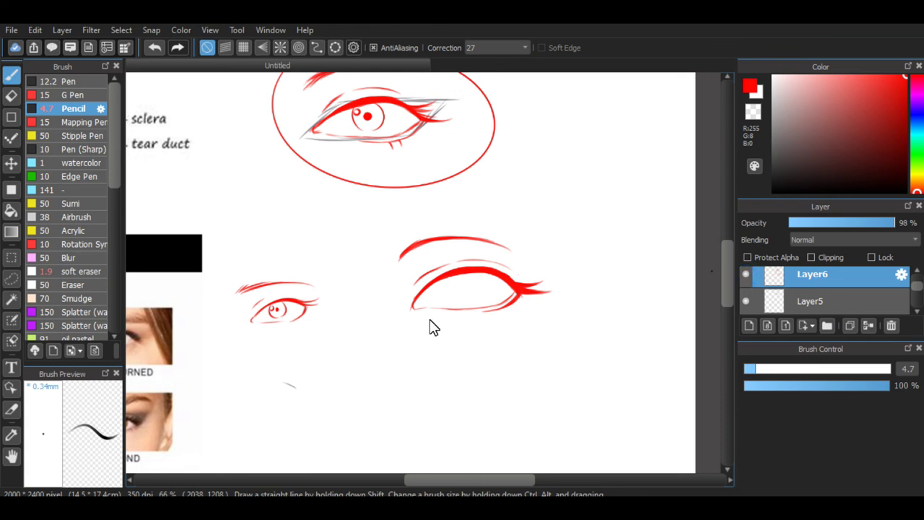
Step: Draw a round iris outline in the new eye with its top tucked under the upper lid, redrawing curves that stray
key("ctrl+plus")
mouse_move(465, 274)
left_mouse_down()
mouse_move(492, 307)
mouse_move(487, 290)
mouse_move(489, 312)
left_mouse_up()
key("ctrl+z")
key("ctrl+z")
key("ctrl+z")
mouse_move(496, 274)
left_mouse_down()
mouse_move(507, 310)
mouse_move(491, 312)
left_mouse_up()
key("ctrl+z")
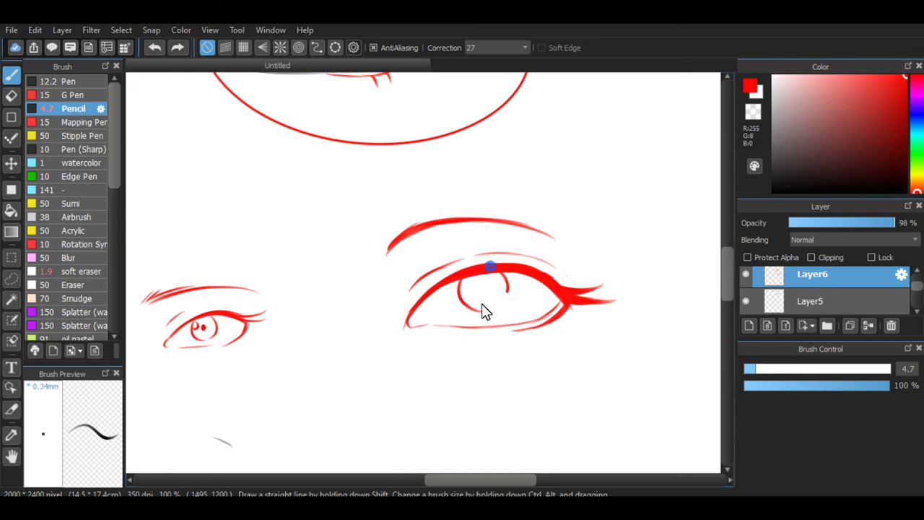
key("ctrl+z")
left_click_drag(498, 271, 494, 317)
key("ctrl+z")
left_click_drag(498, 270, 495, 301)
scroll(518, 287, "down", 1)
mouse_move(599, 216)
left_mouse_down()
mouse_move(603, 257)
mouse_move(590, 208)
left_mouse_up()
mouse_move(582, 163)
left_mouse_down()
mouse_move(588, 155)
mouse_move(616, 162)
left_mouse_up()
mouse_move(614, 97)
left_mouse_down()
mouse_move(600, 97)
mouse_move(627, 128)
left_mouse_up()
mouse_move(551, 103)
left_mouse_down()
mouse_move(529, 128)
mouse_move(552, 105)
left_mouse_up()
key("ctrl+z")
key("ctrl+z")
key("ctrl+z")
key("ctrl+z")
key("ctrl+z")
key("ctrl+minus")
key("ctrl+plus")
key("ctrl+plus")
key("ctrl+plus")
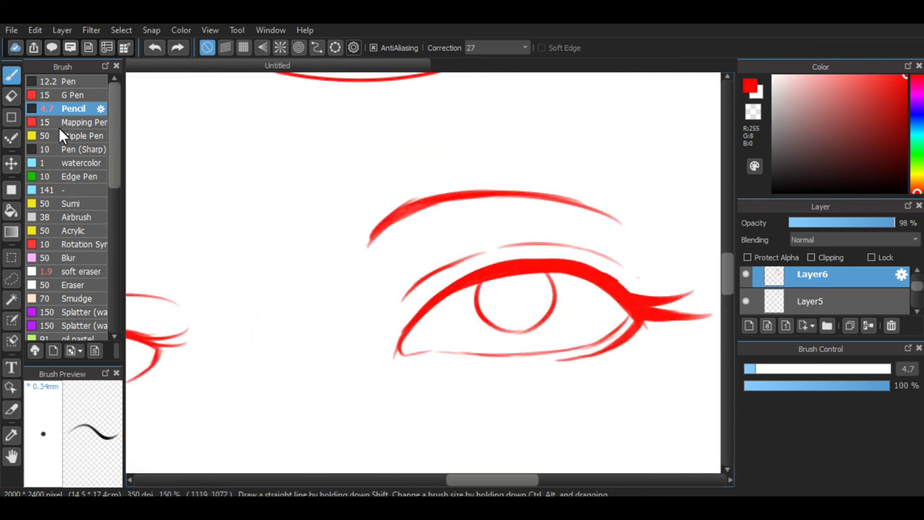
Step: Draw a trial circle beside the new eye with the ellipse shape tool, undoing the first attempt
left_click(11, 115)
left_click(281, 48)
left_click_drag(249, 221, 375, 312)
key("ctrl+z")
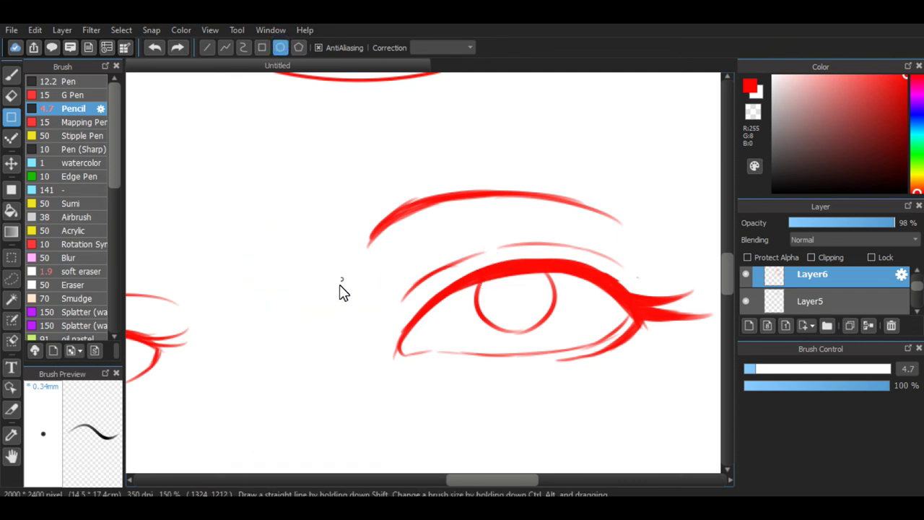
key("ctrl+minus")
left_click(10, 76)
key("ctrl+plus")
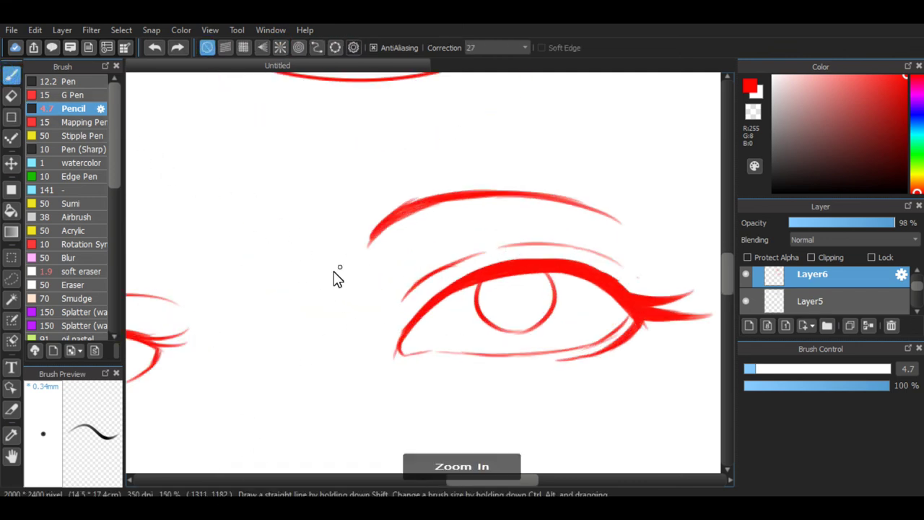
left_click(10, 117)
left_click_drag(205, 171, 319, 273)
Step: Try thinning parts of the trial circle's outline with the Eraser, and undo the erasing and the circle
key("e")
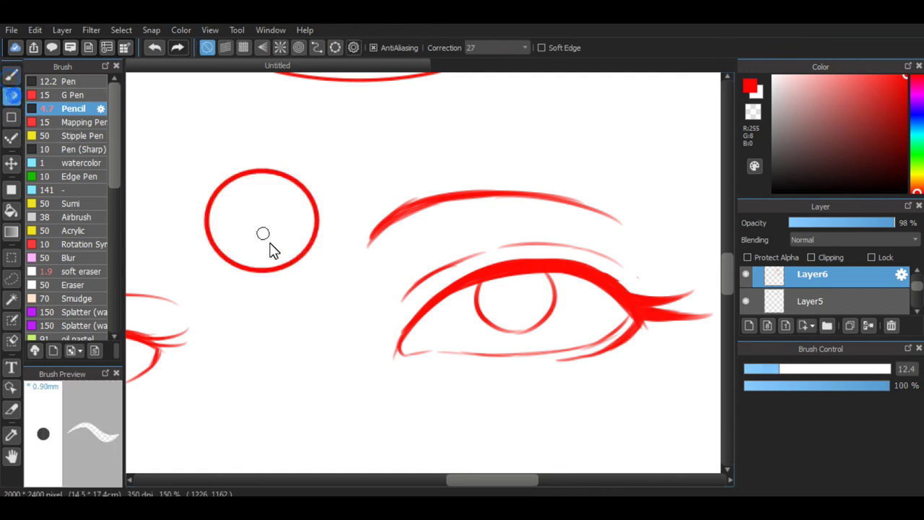
mouse_move(227, 250)
left_mouse_down()
mouse_move(272, 263)
mouse_move(249, 262)
mouse_move(260, 269)
mouse_move(304, 246)
left_mouse_up()
mouse_move(231, 181)
left_mouse_down()
mouse_move(225, 187)
mouse_move(288, 190)
left_mouse_up()
mouse_move(223, 185)
left_mouse_down()
mouse_move(272, 186)
mouse_move(298, 202)
left_mouse_up()
key("ctrl+minus")
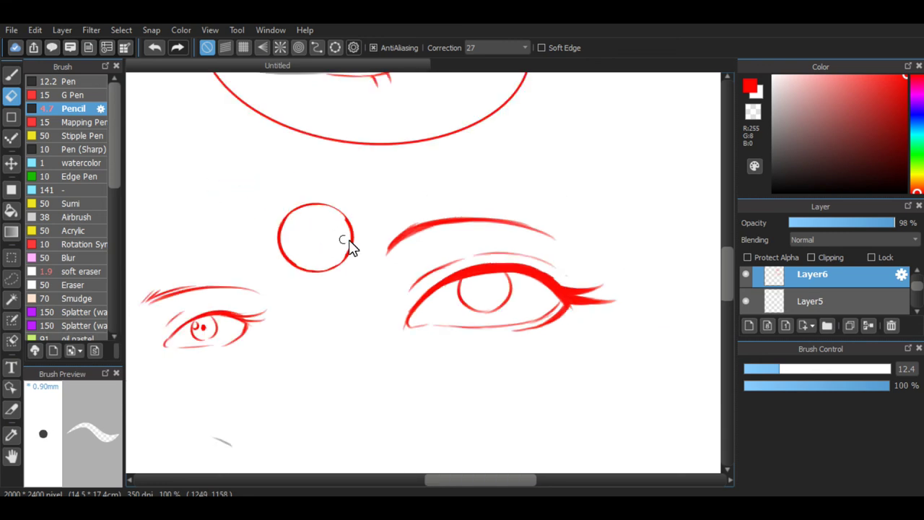
key("ctrl+z")
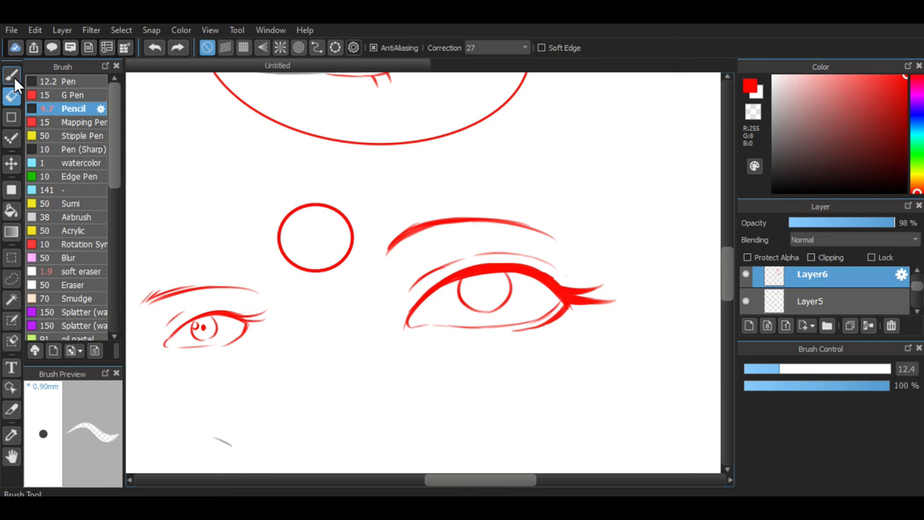
key("ctrl+z")
Step: Enlarge the Pencil to 13.8 and place a solid round pupil at the centre of the new eye's iris
left_click(15, 81)
scroll(485, 307, "up", 1)
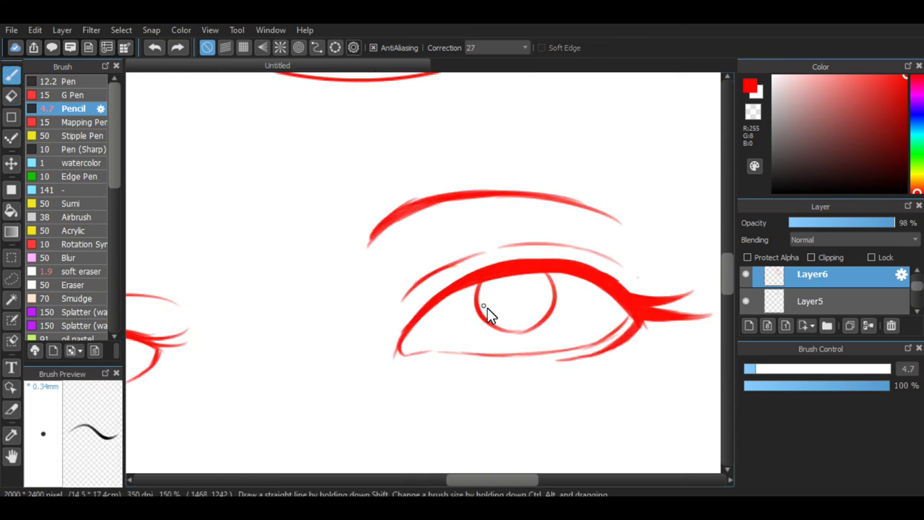
scroll(527, 305, "down", 1)
left_click(752, 369)
scroll(708, 372, "up", 1)
left_click(783, 370)
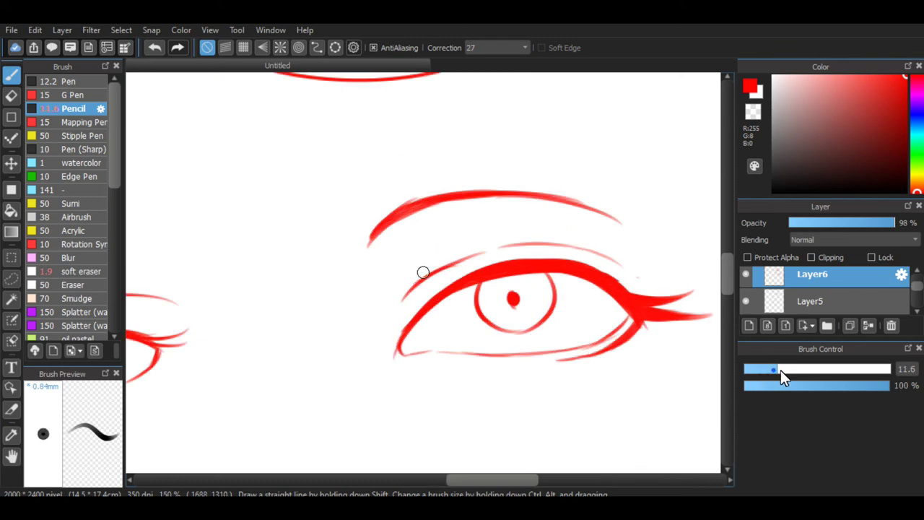
left_click(515, 299)
key("ctrl+z")
left_click(516, 298)
scroll(517, 298, "down", 3)
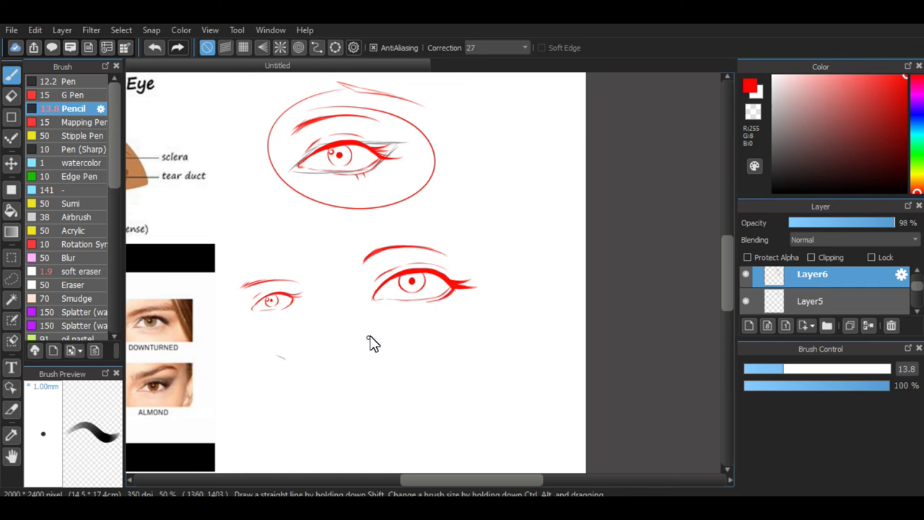
scroll(326, 324, "down", 2)
scroll(288, 317, "down", 1)
scroll(213, 287, "up", 2)
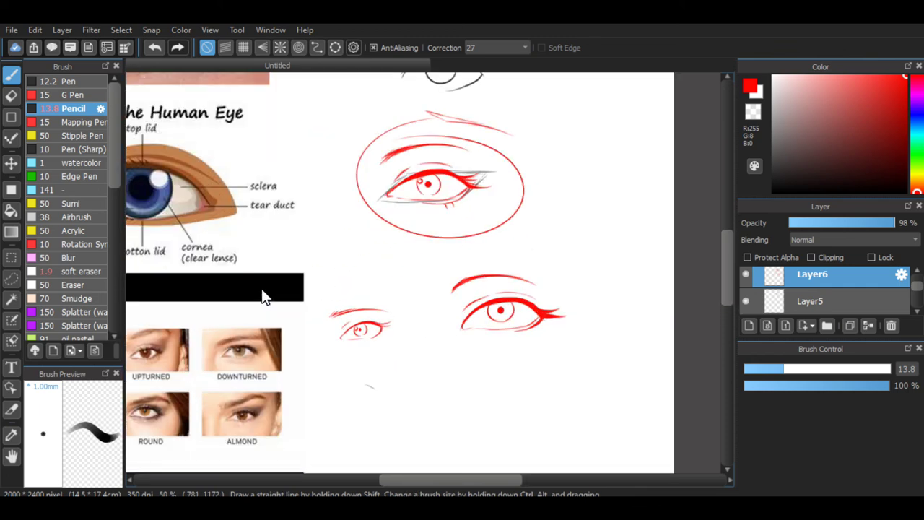